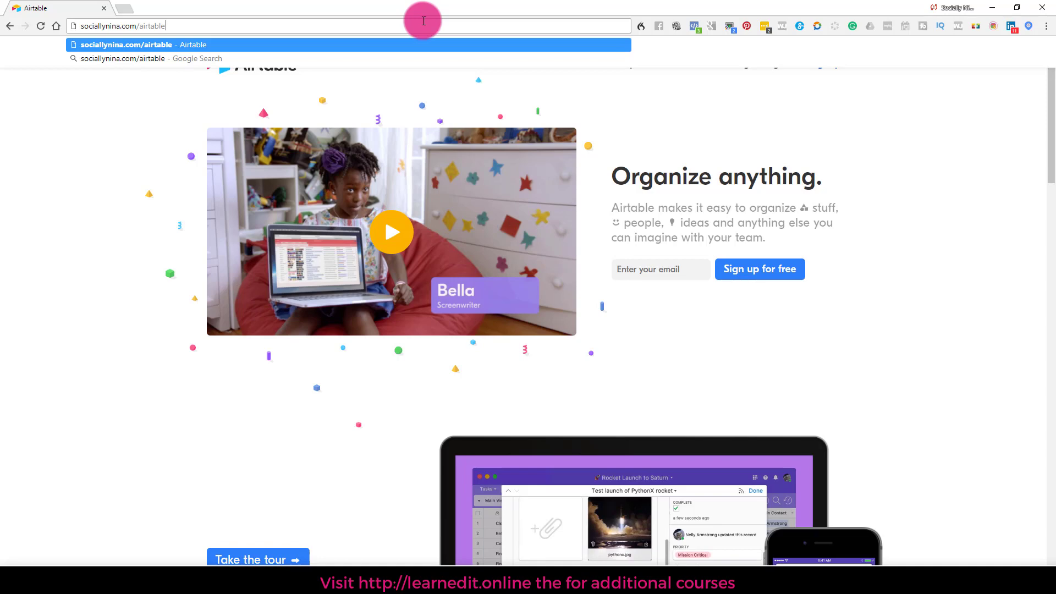
key("Return")
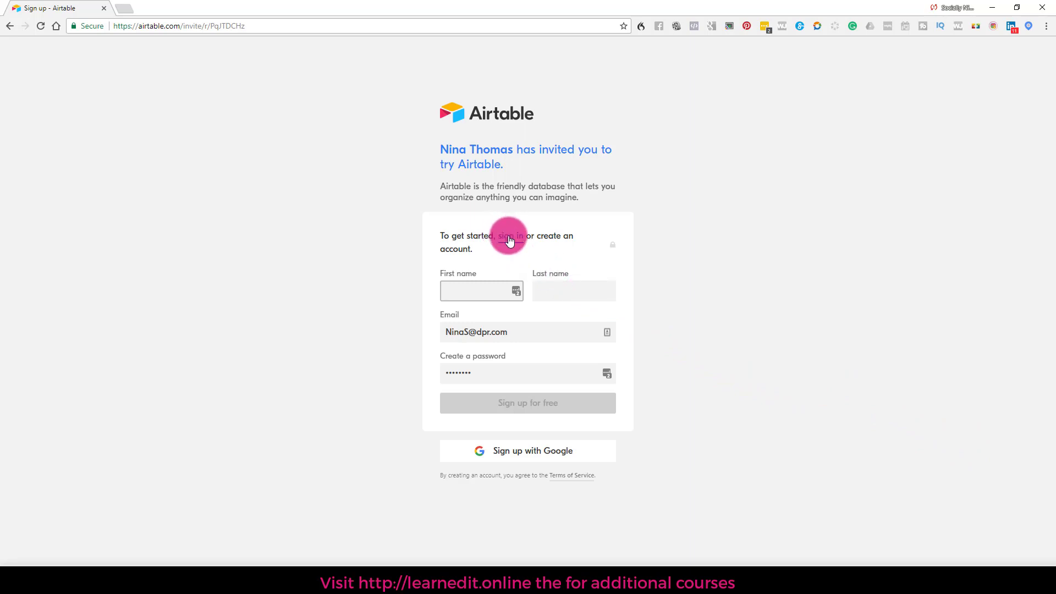
Step: Sign up with Google, choose the account, submit its password and allow Airtable access
left_click(529, 456)
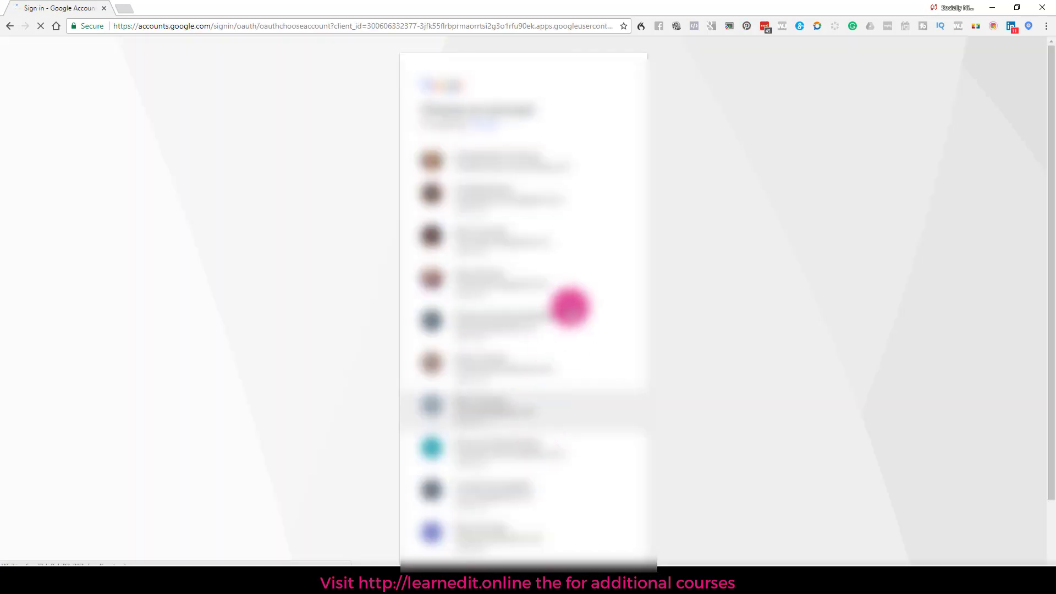
scroll(566, 329, "down", 2)
left_click(539, 461)
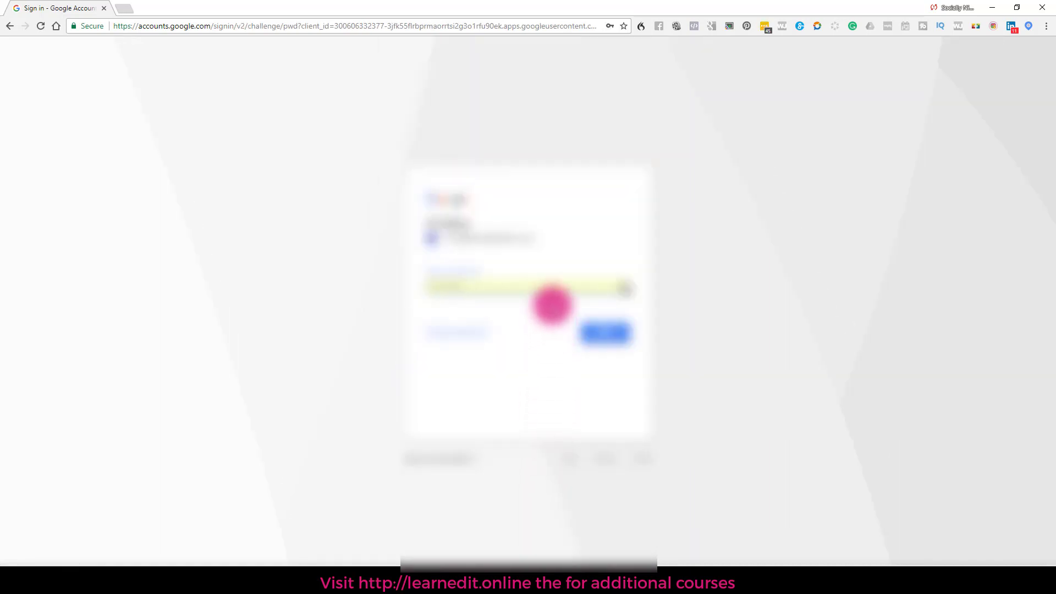
left_click(599, 335)
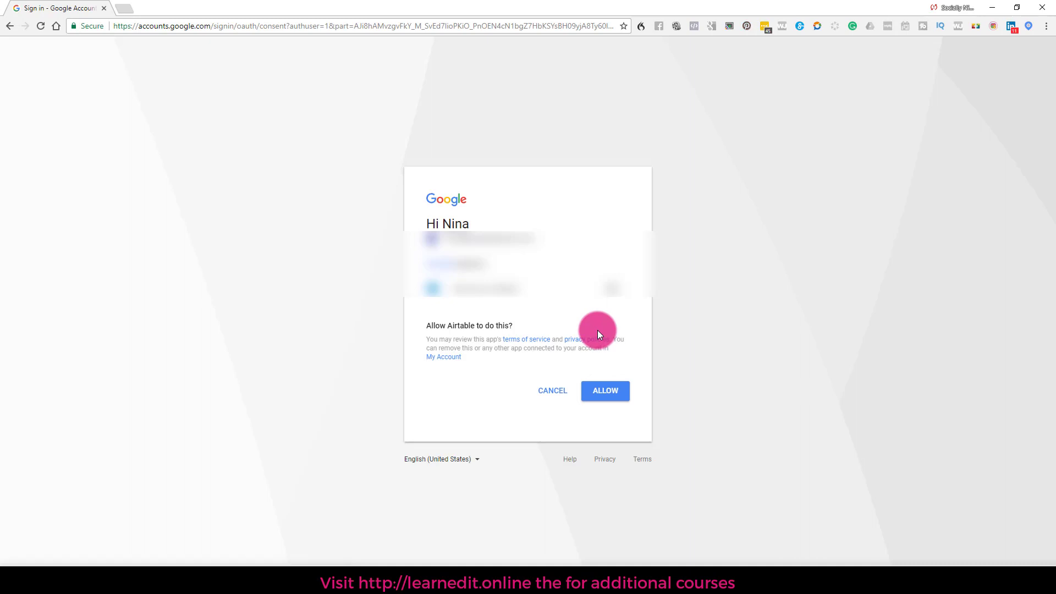
left_click(605, 395)
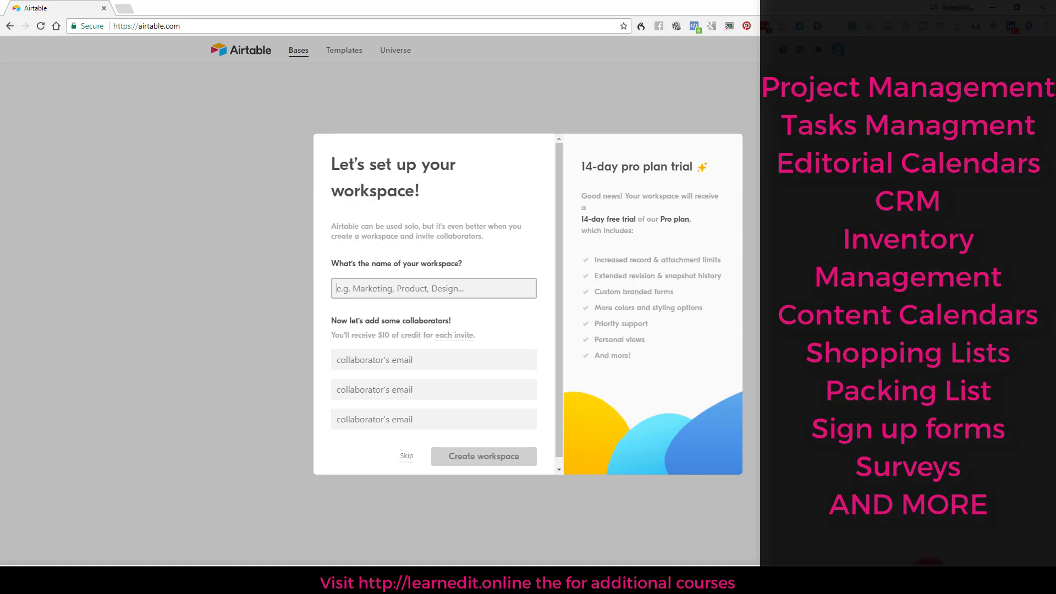
Step: Name the new workspace 'Training for YouTube' and create it
type("Training")
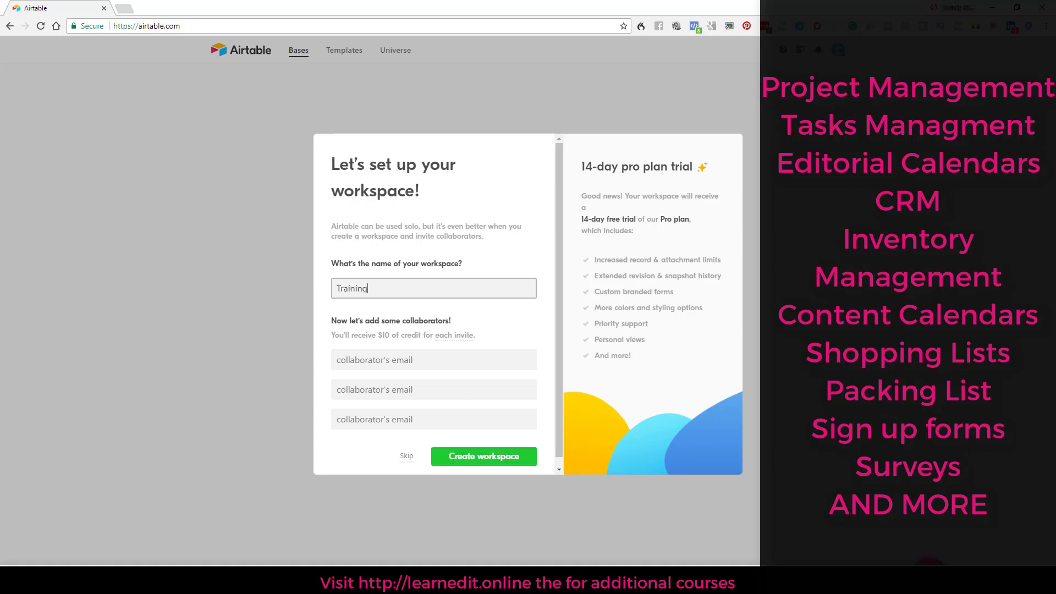
type(" for YouTube")
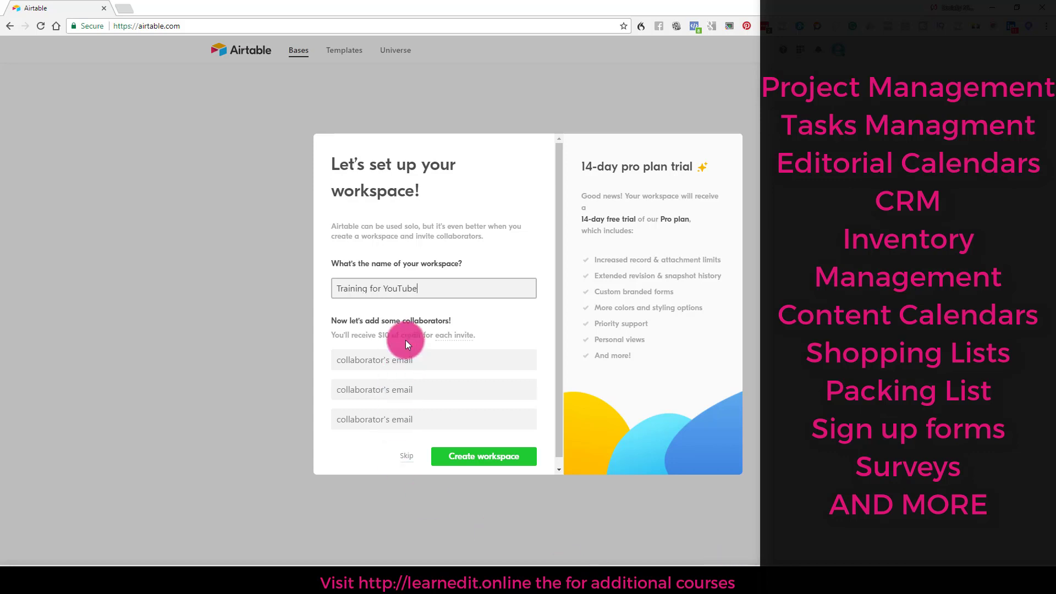
left_click(475, 461)
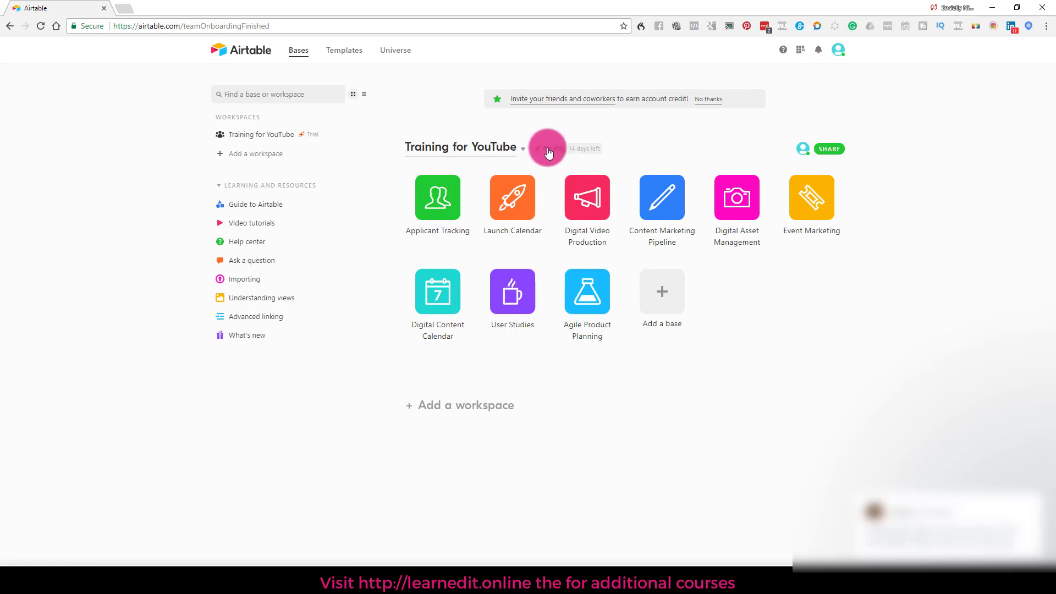
Step: Dismiss the chat popup on the bases home page near the Pro trial badge
left_click(1016, 481)
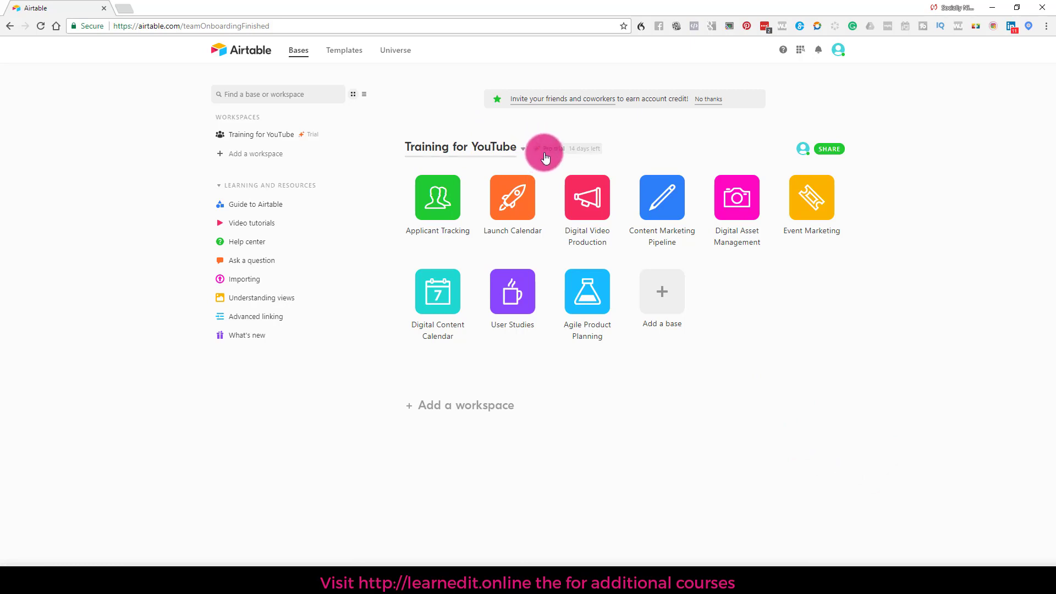
mouse_move(545, 158)
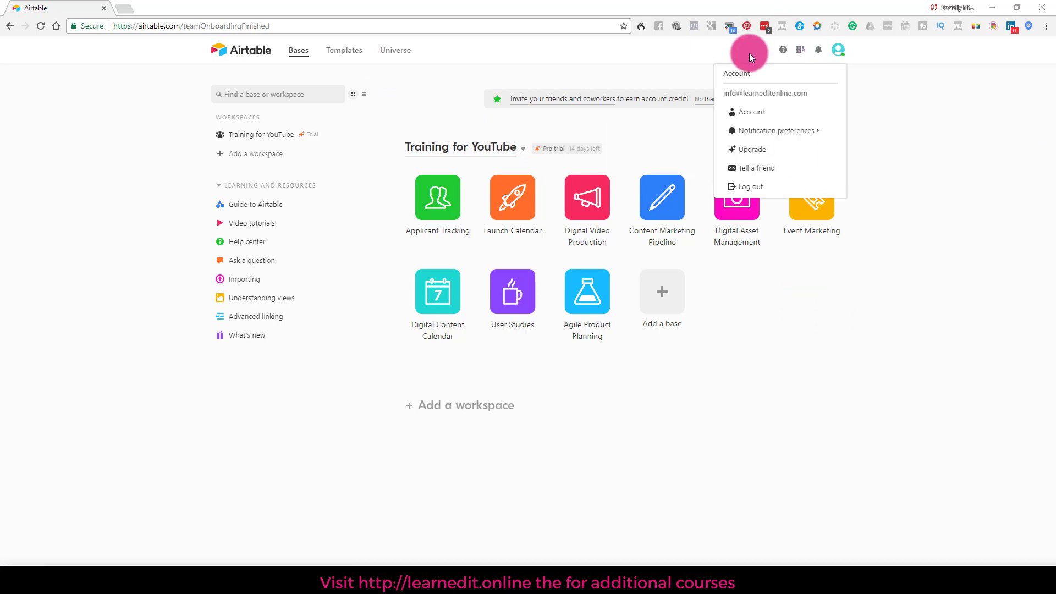
Step: Browse the Free, Plus, Pro and Enterprise pricing cards, then return to the bases home page
left_click(752, 149)
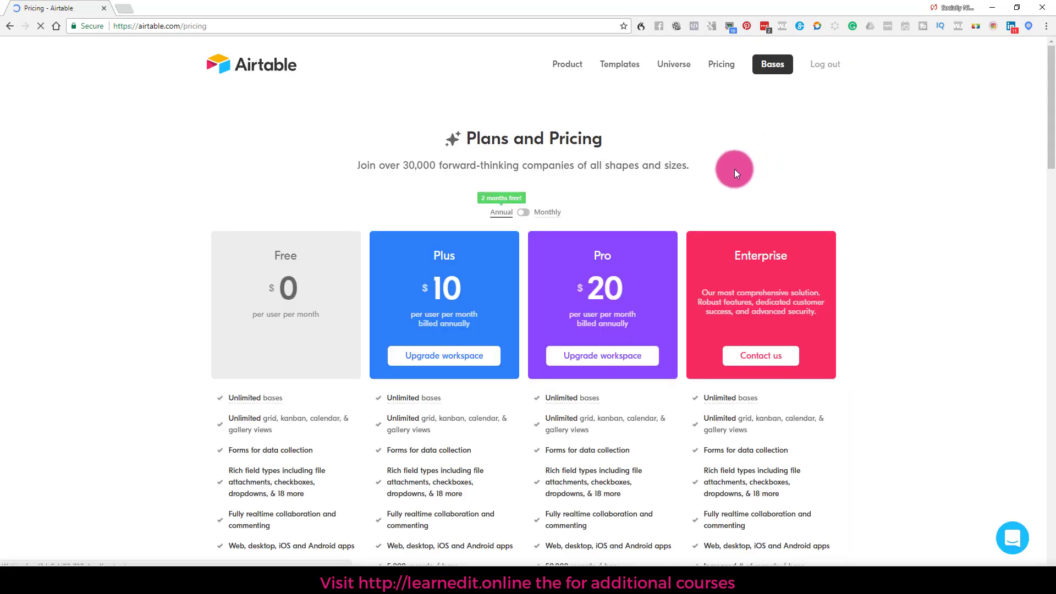
scroll(605, 171, "down", 3)
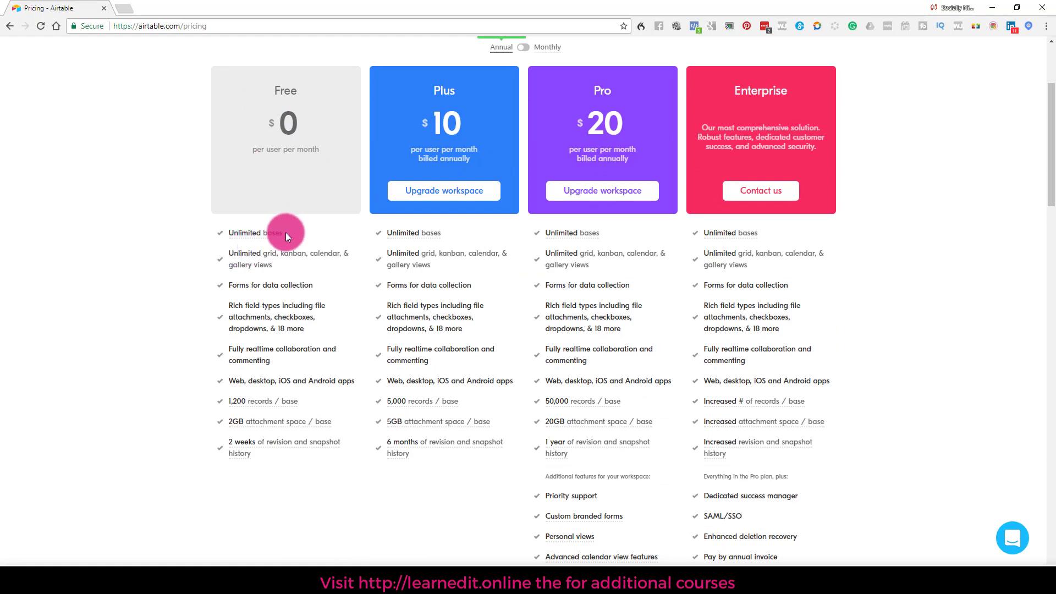
mouse_move(287, 406)
scroll(922, 483, "up", 1)
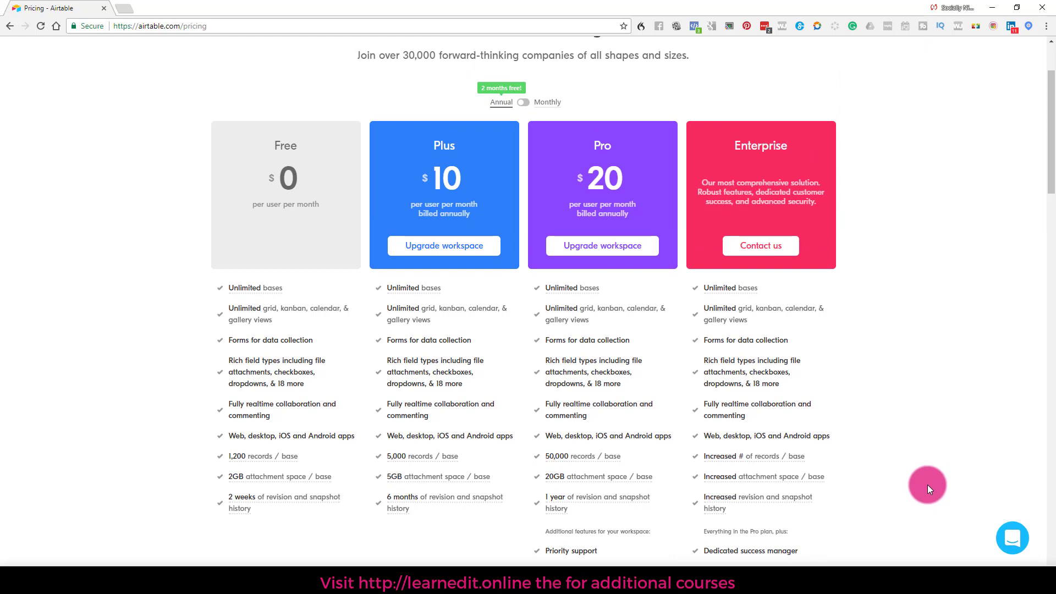
mouse_move(239, 458)
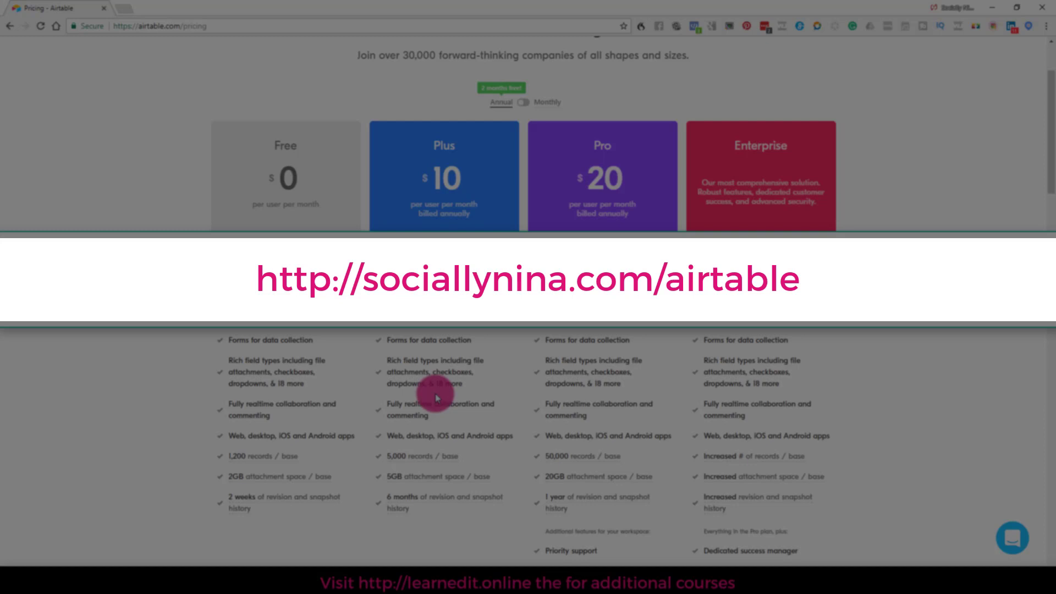
scroll(402, 359, "up", 1)
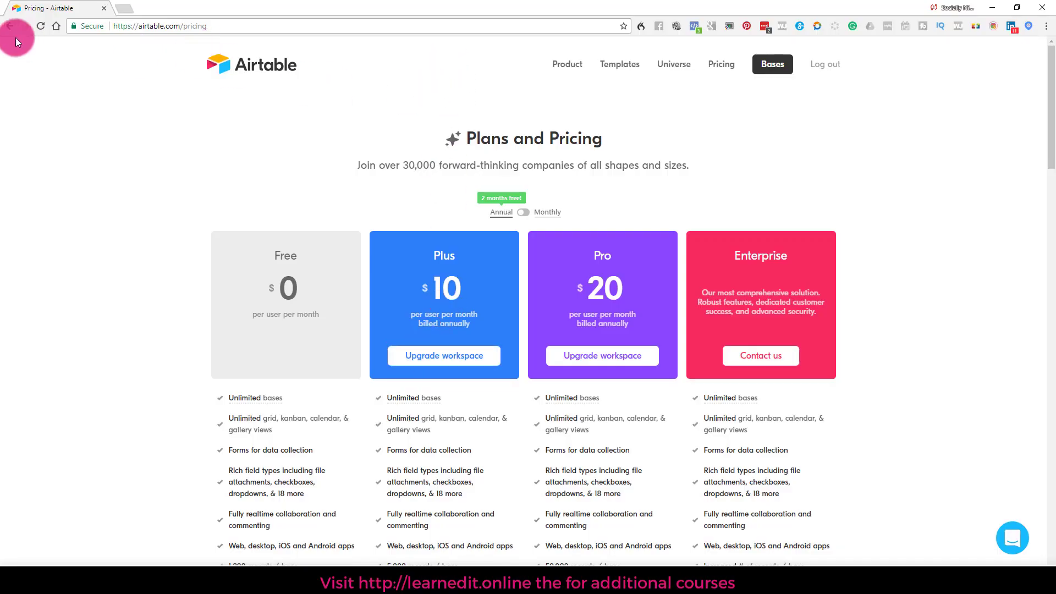
left_click(40, 26)
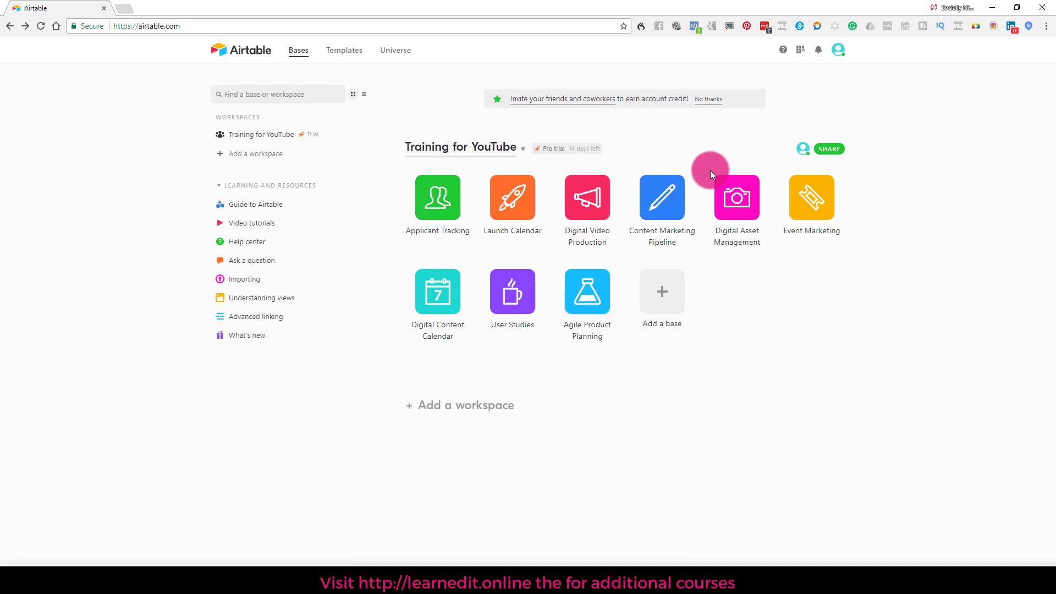
Step: Add a workspace named 'Personals', then open the Digital Video Production base
left_click(426, 406)
type("(Pe")
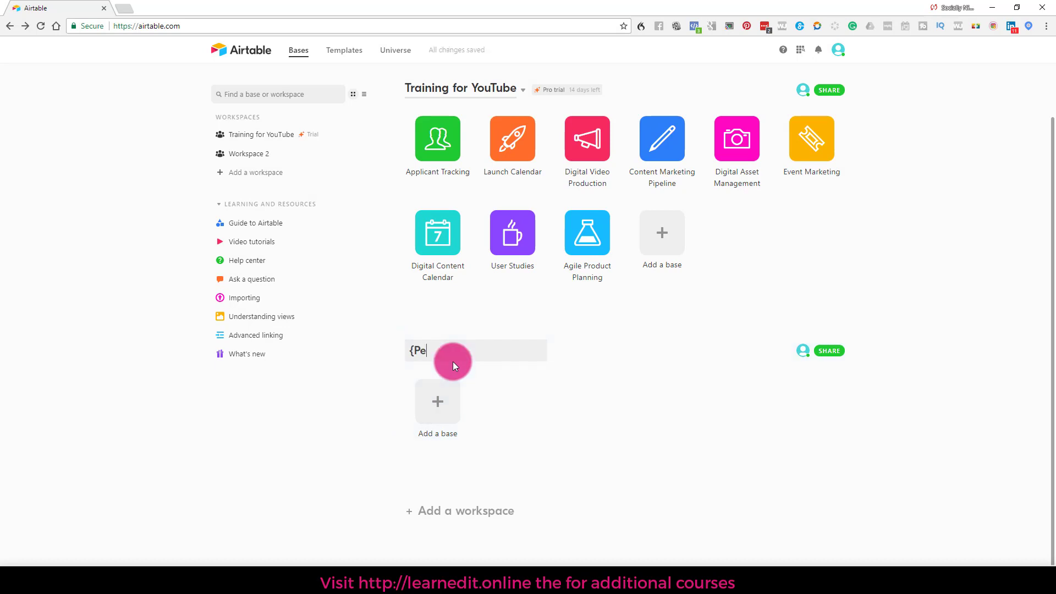
key("BackSpace")
key("BackSpace")
key("BackSpace")
type("OP")
key("BackSpace")
key("BackSpace")
type("Per")
left_click(491, 384)
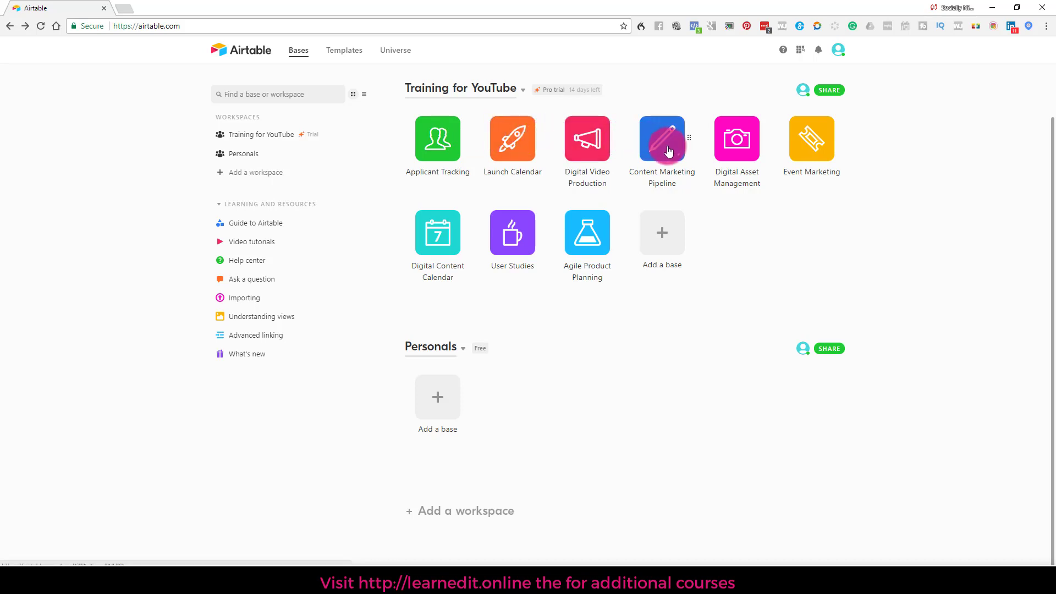
left_click(587, 145)
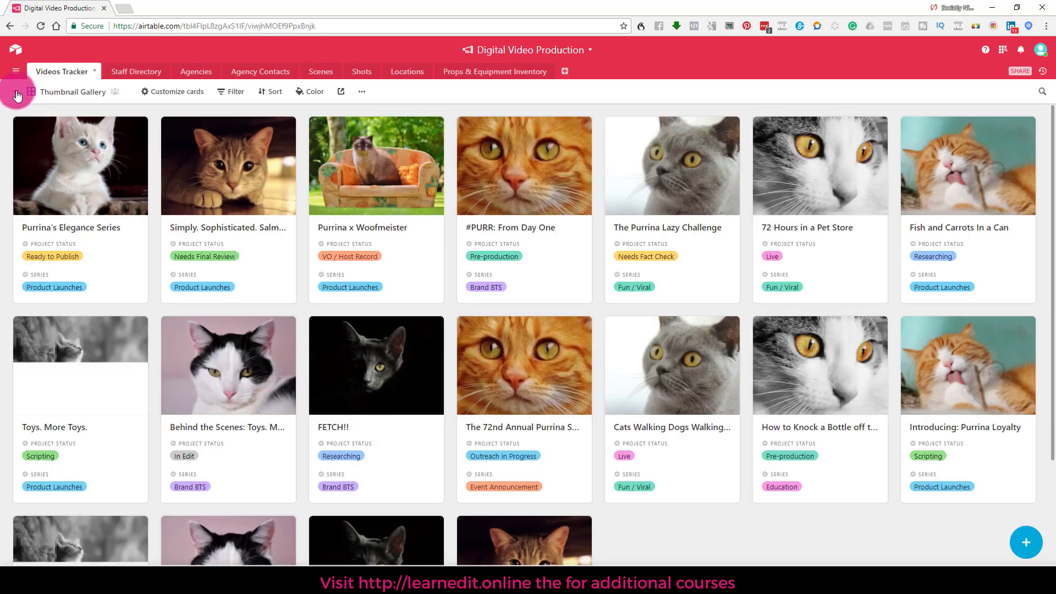
Step: Switch the Videos Tracker table to the All Projects Grid view
left_click(17, 94)
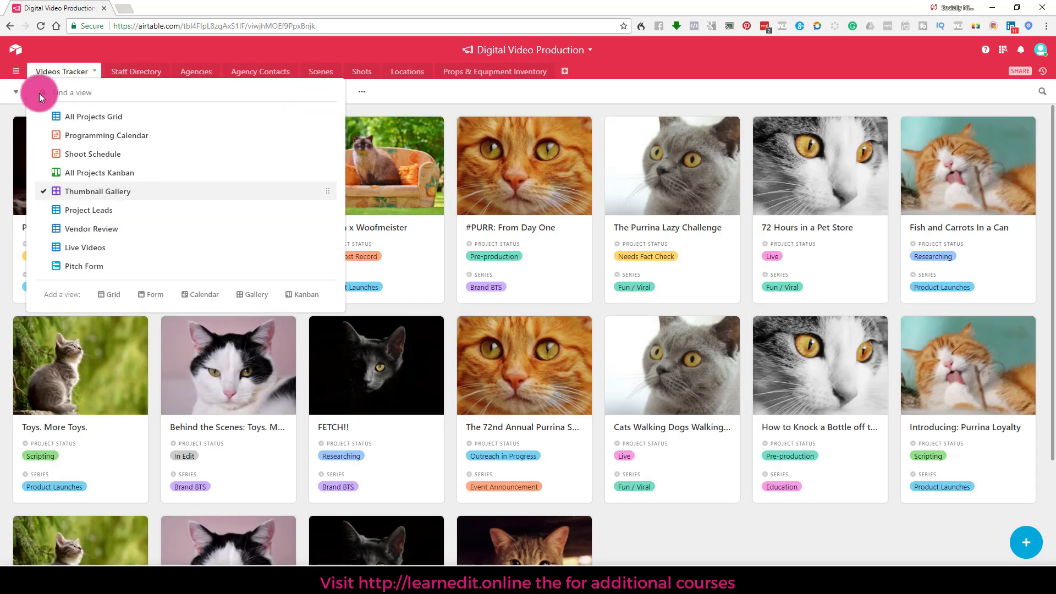
left_click(69, 116)
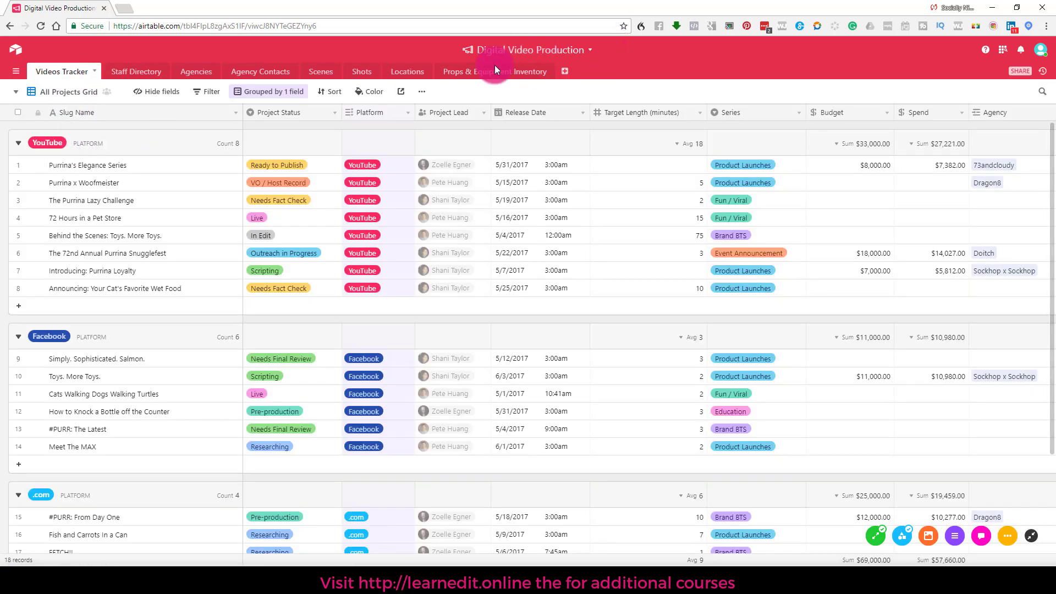
left_click(142, 78)
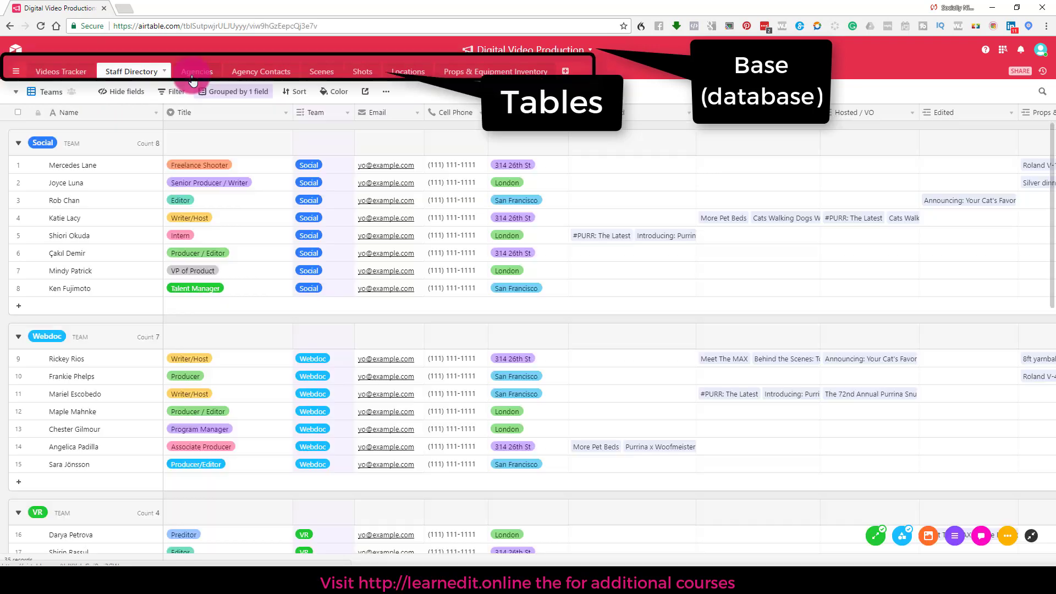
left_click(193, 73)
left_click(256, 72)
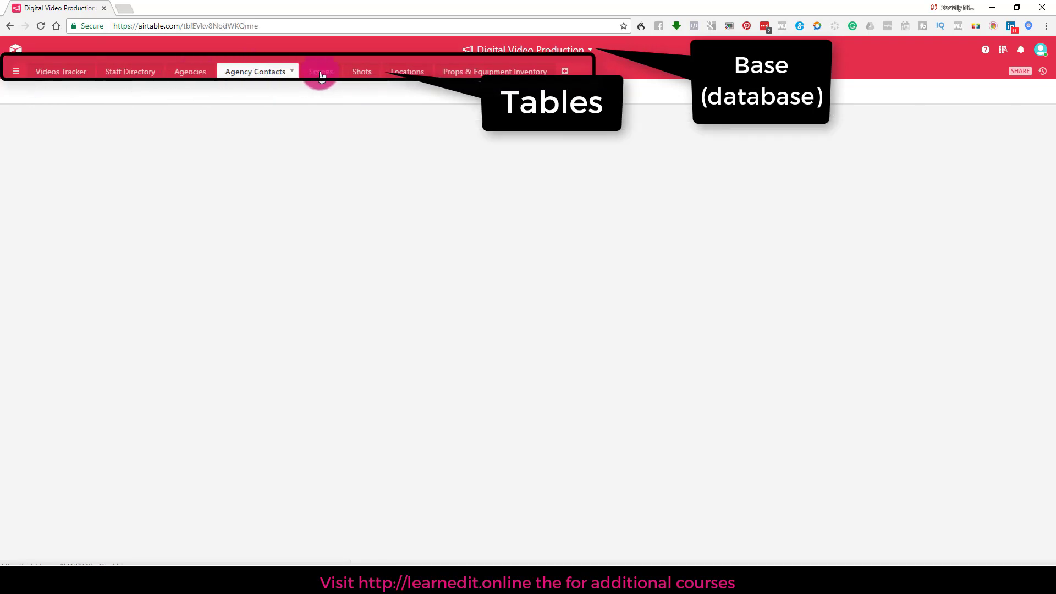
left_click(332, 75)
left_click(363, 74)
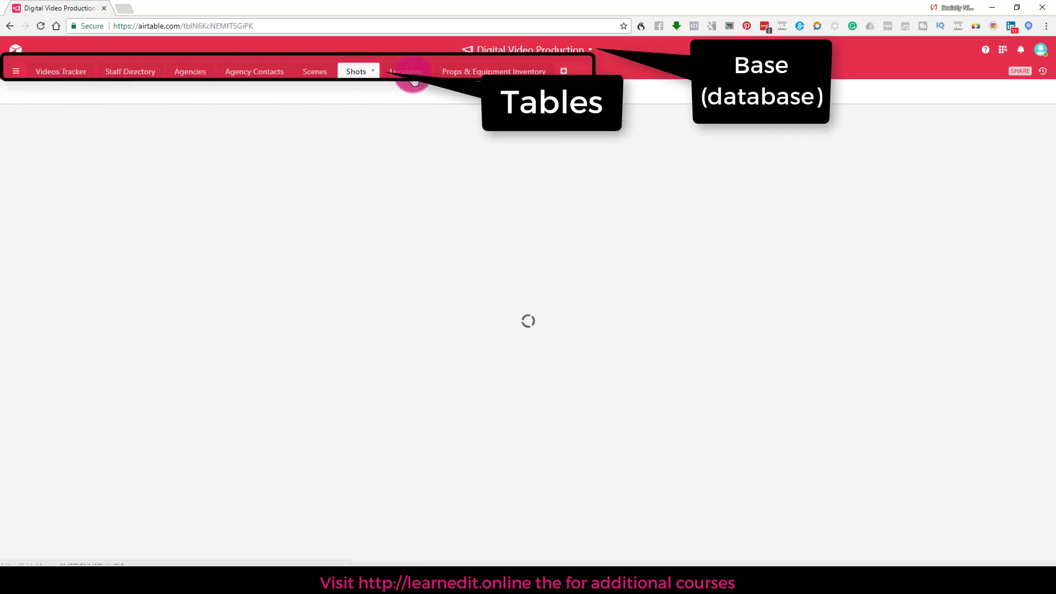
left_click(412, 77)
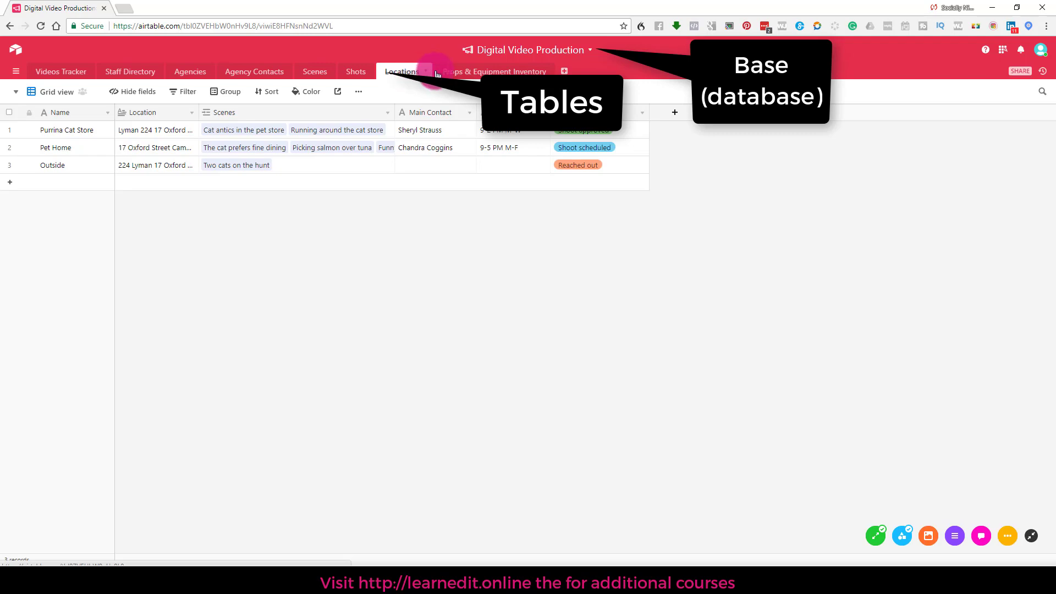
left_click(437, 72)
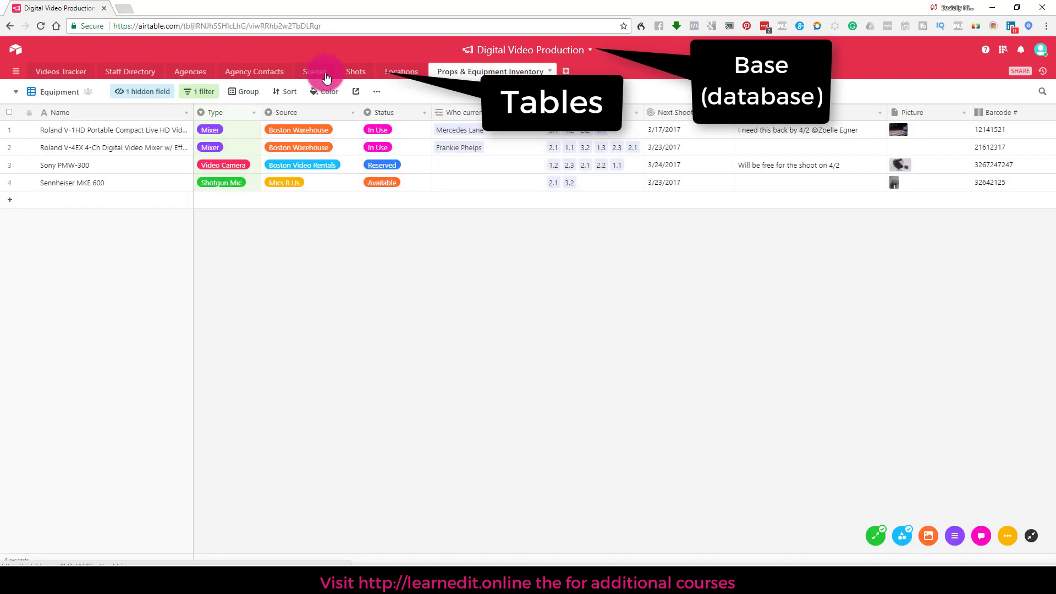
left_click(66, 72)
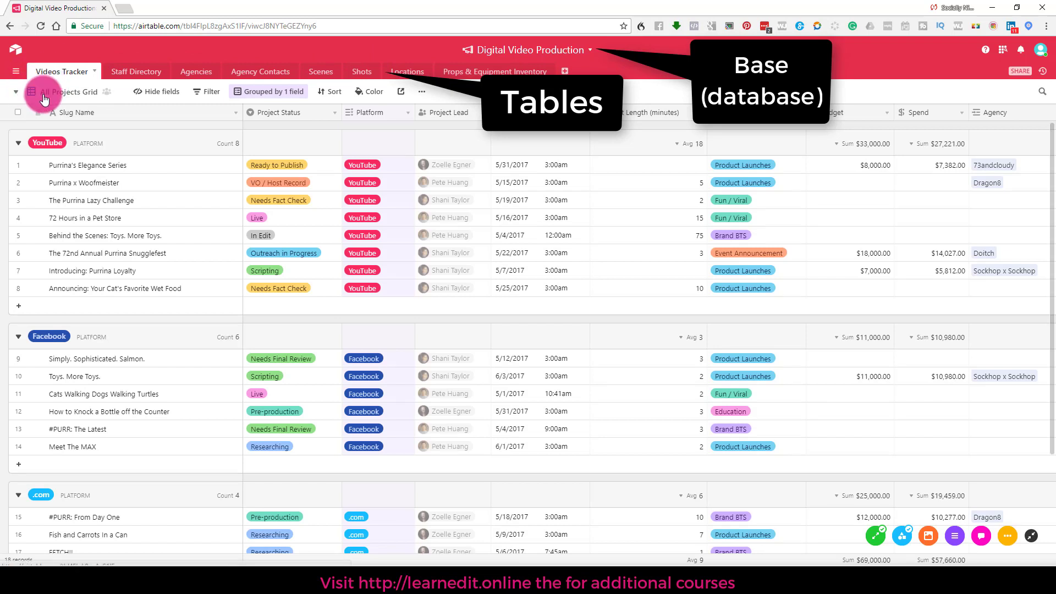
Step: Switch the Videos Tracker to the Programming Calendar view
left_click(44, 93)
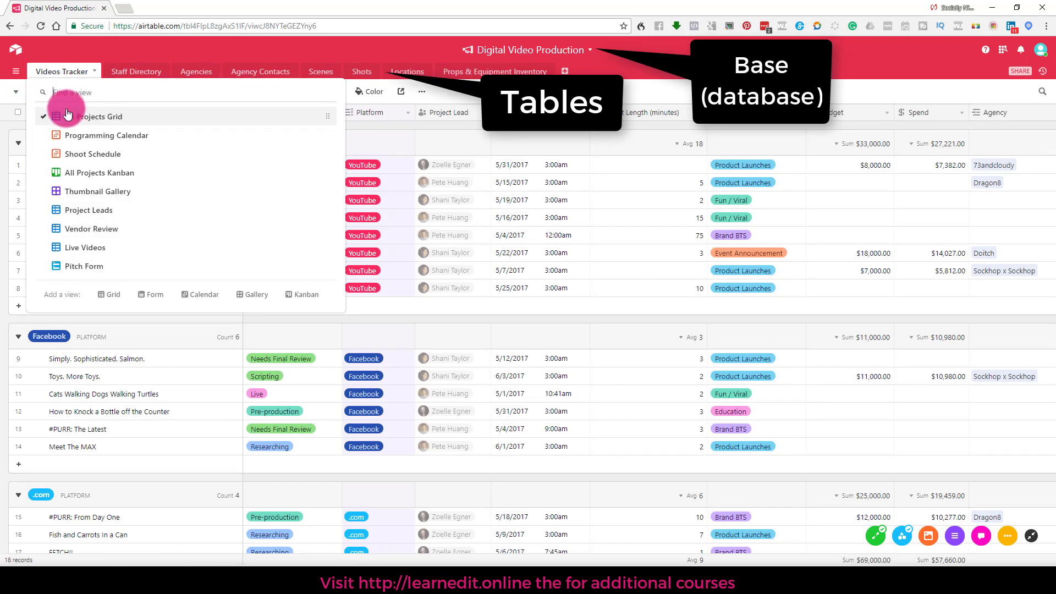
left_click(66, 135)
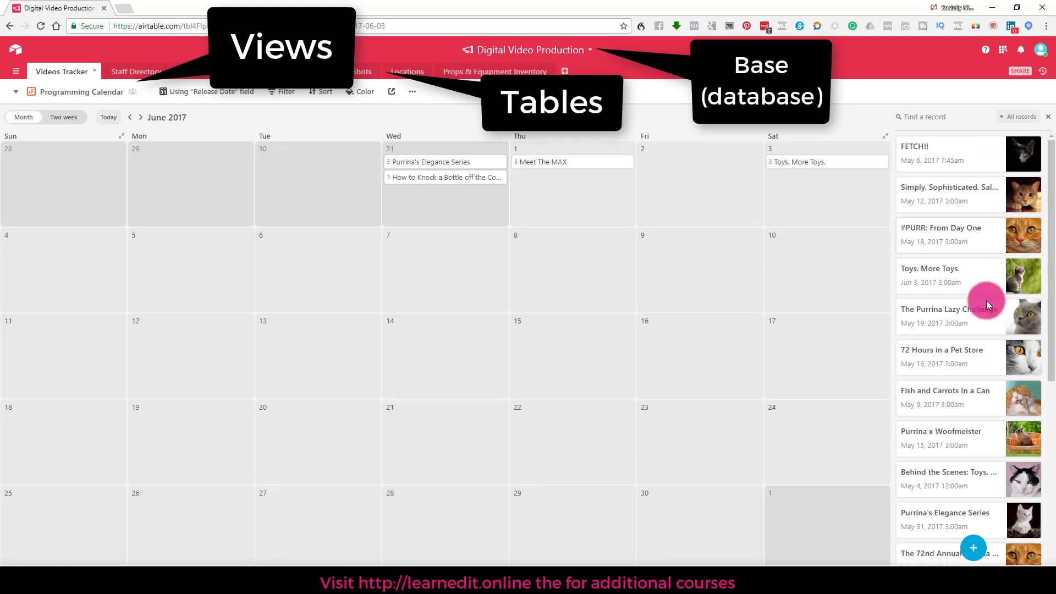
left_click(55, 92)
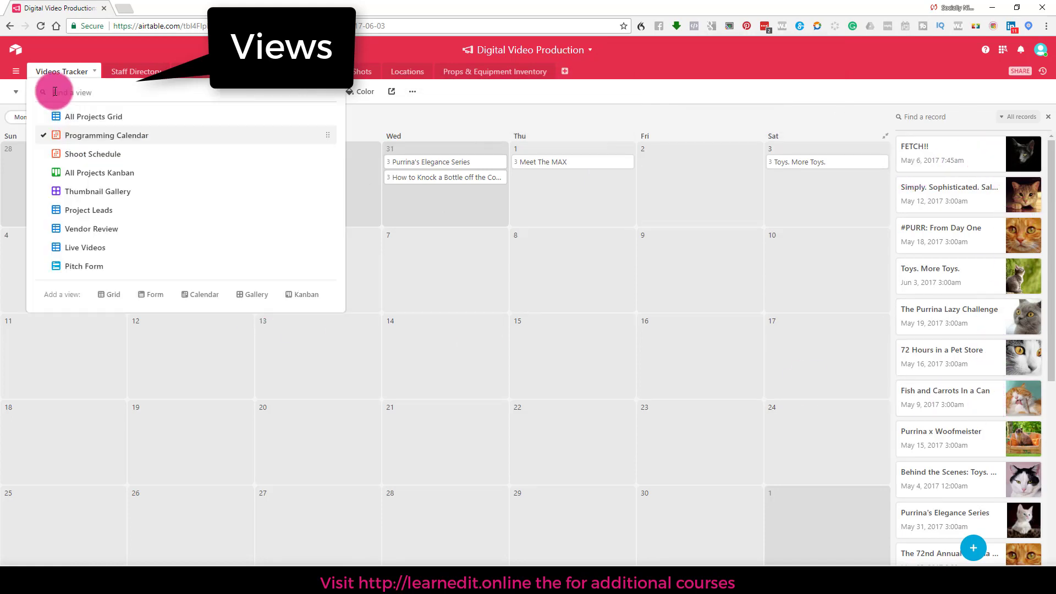
left_click(432, 102)
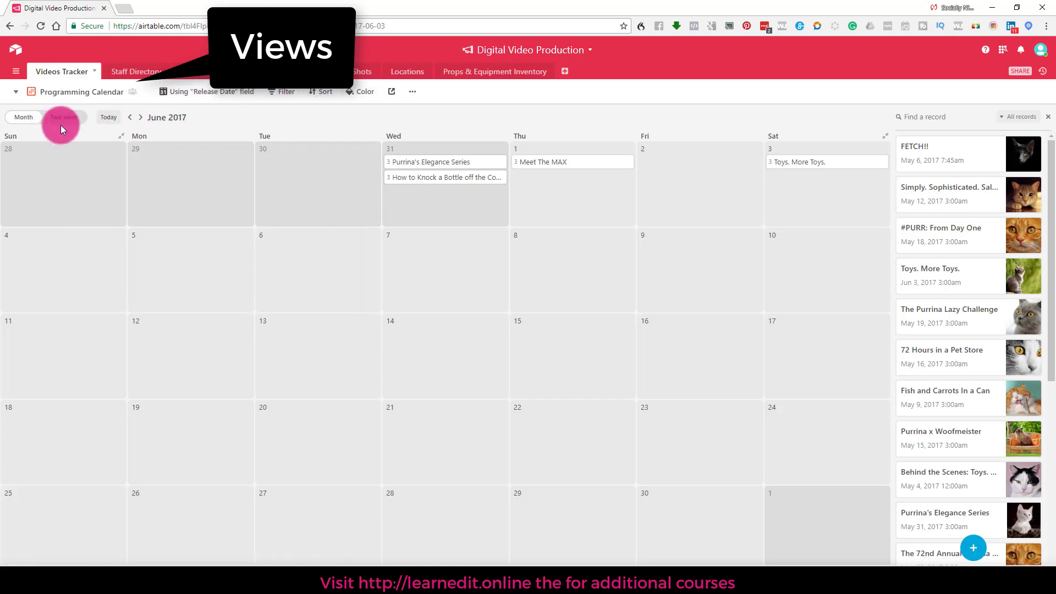
Step: Look at the Shoot Schedule calendar, then switch to the All Projects Kanban board
left_click(60, 99)
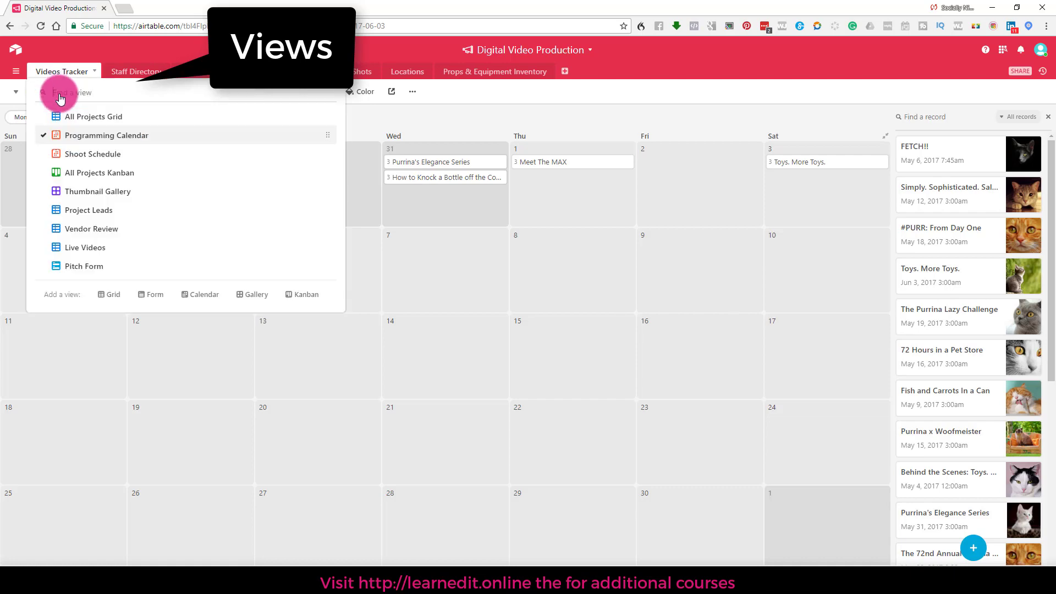
left_click(62, 157)
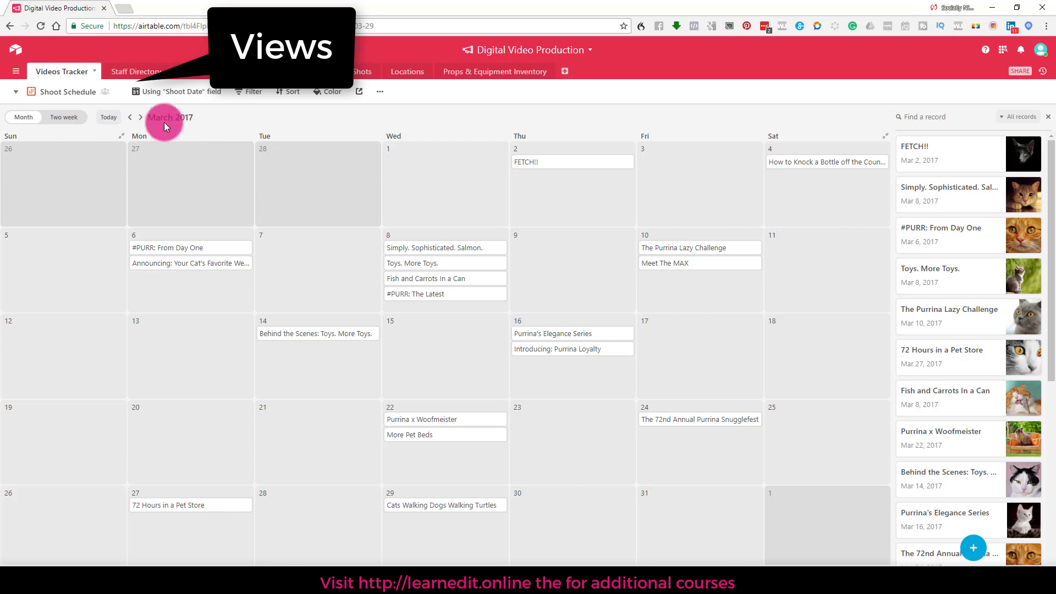
left_click(52, 93)
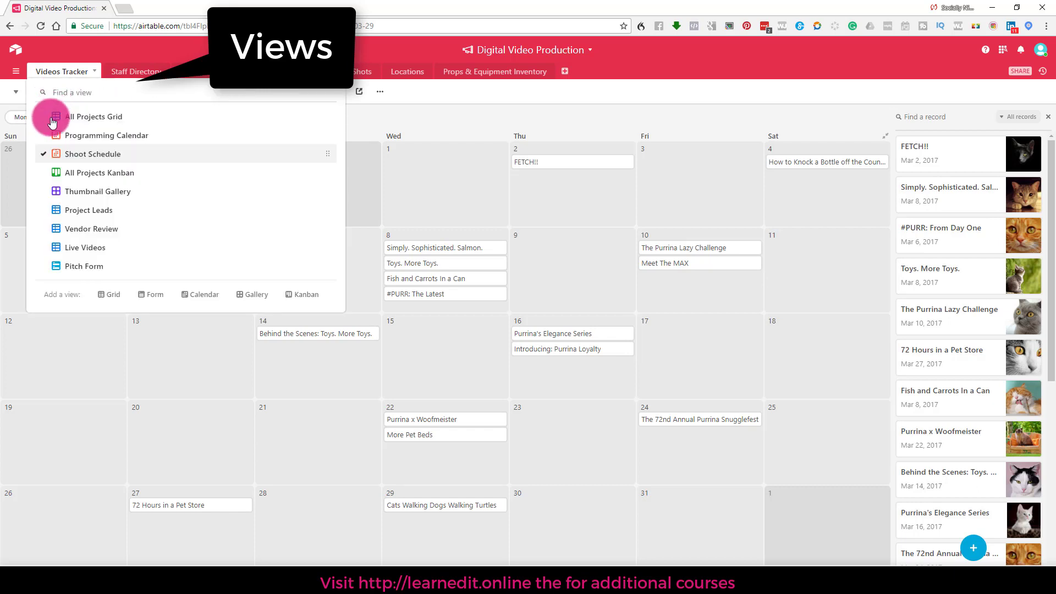
left_click(60, 174)
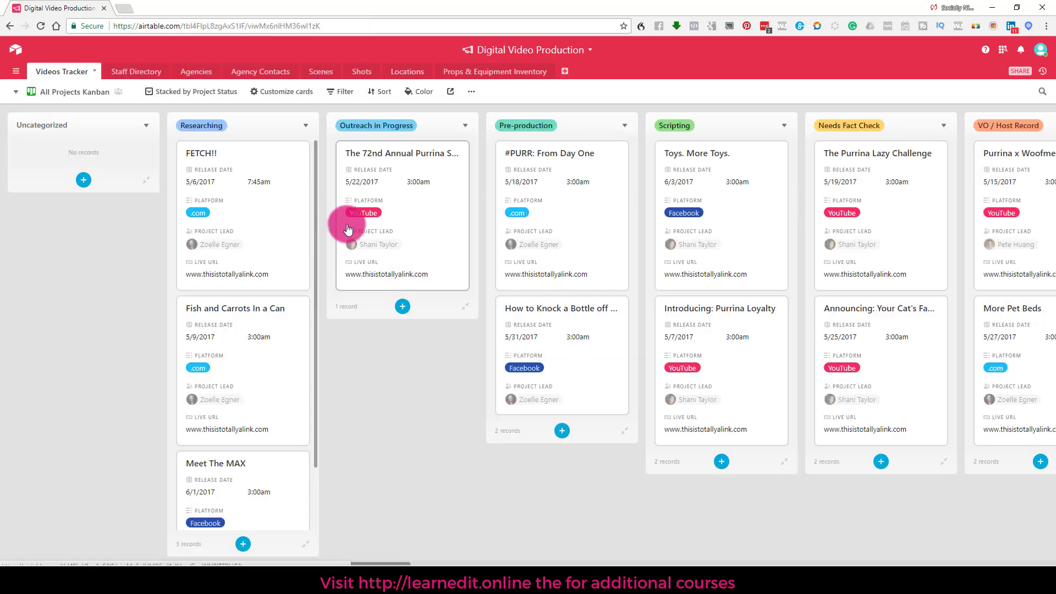
Step: Move the FETCH!! card from Researching to Pre-production, then switch to Thumbnail Gallery
left_click_drag(253, 207, 546, 226)
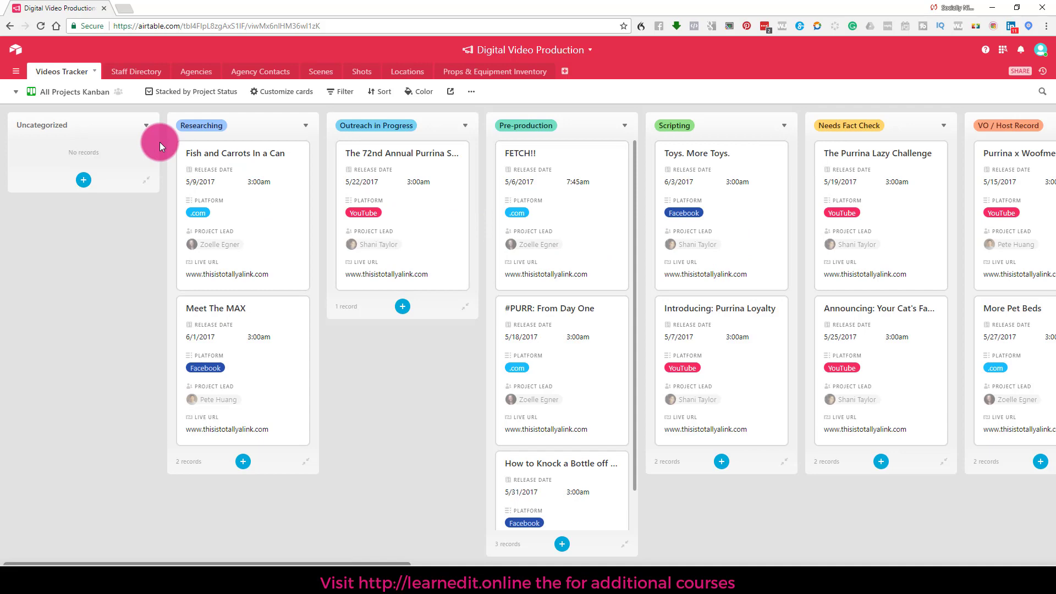
left_click(69, 96)
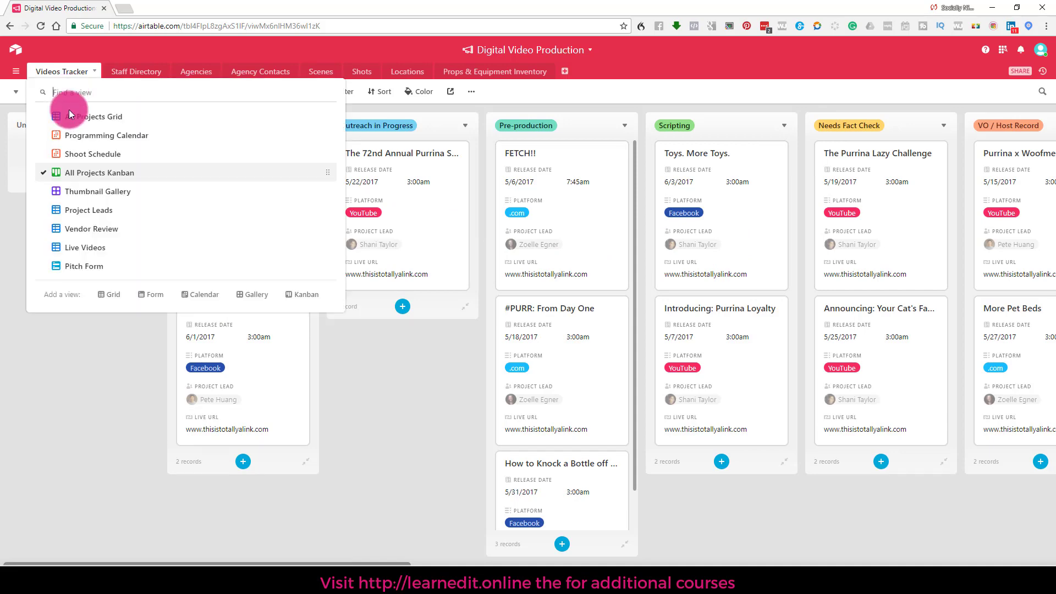
left_click(101, 192)
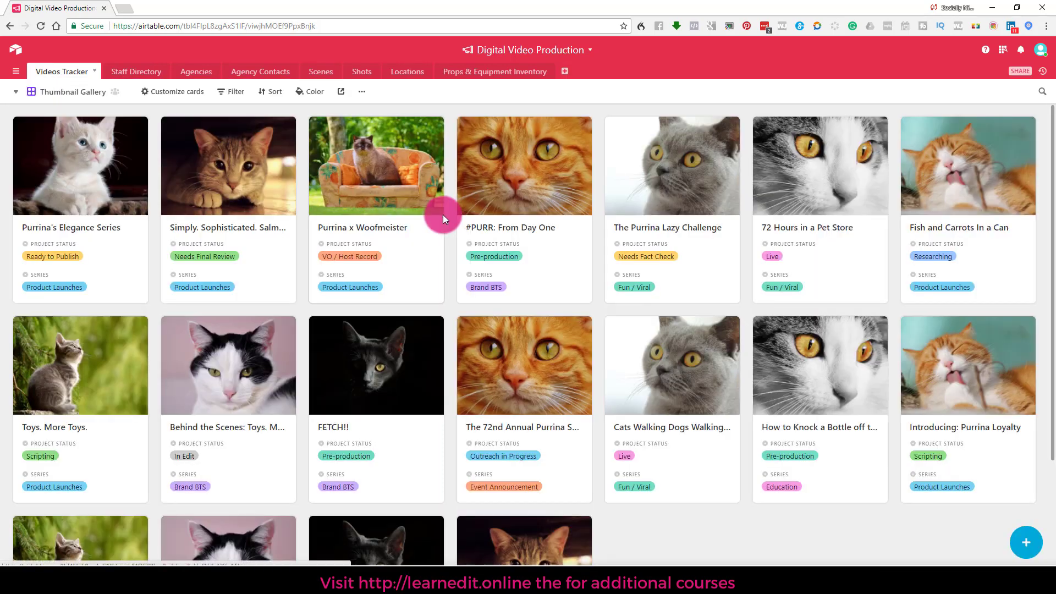
Step: Scroll through the Thumbnail Gallery cards, then switch to the Project Leads view
scroll(354, 259, "down", 3)
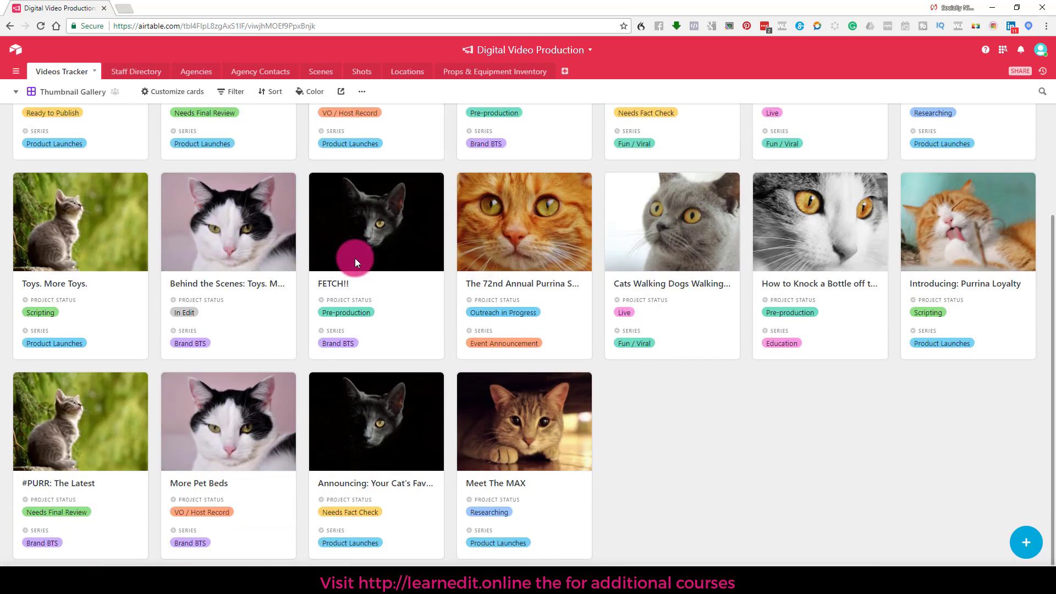
scroll(354, 258, "up", 3)
left_click(21, 92)
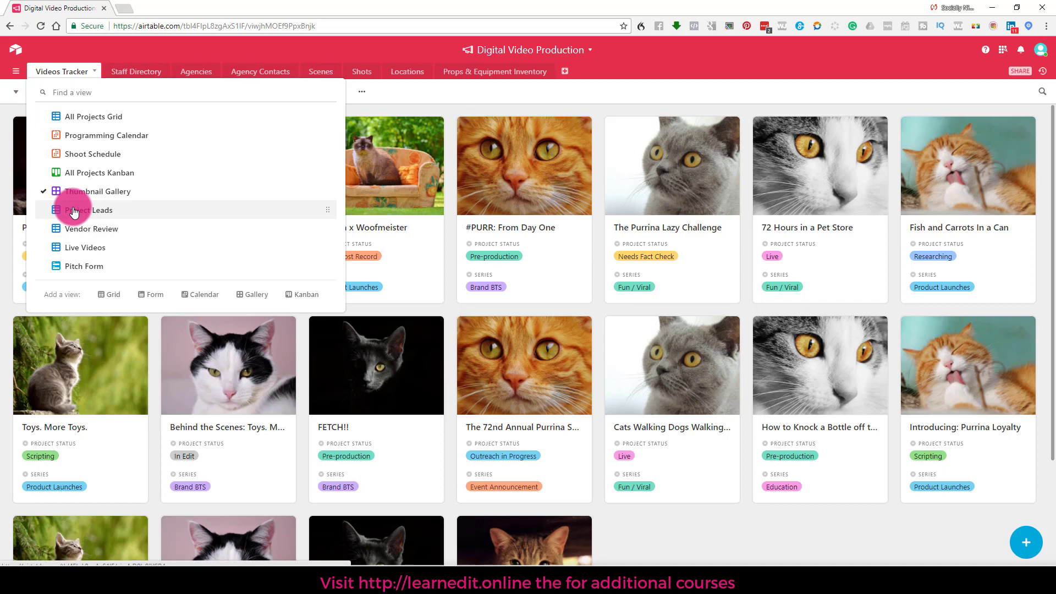
left_click(74, 211)
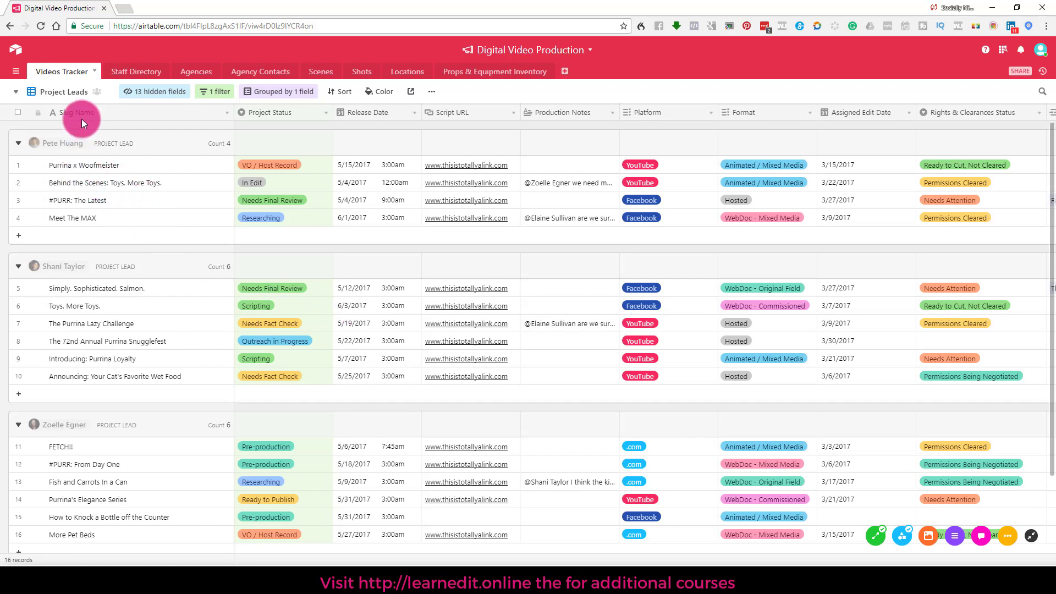
Step: Show the Videos Tracker's list of views from the Project Leads view name
left_click(65, 96)
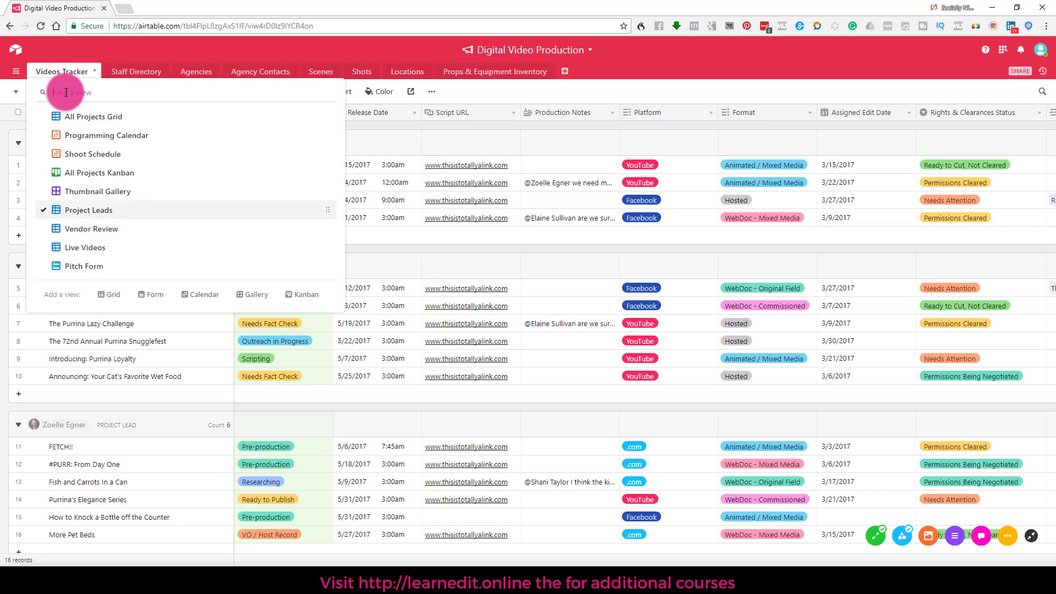
left_click(322, 51)
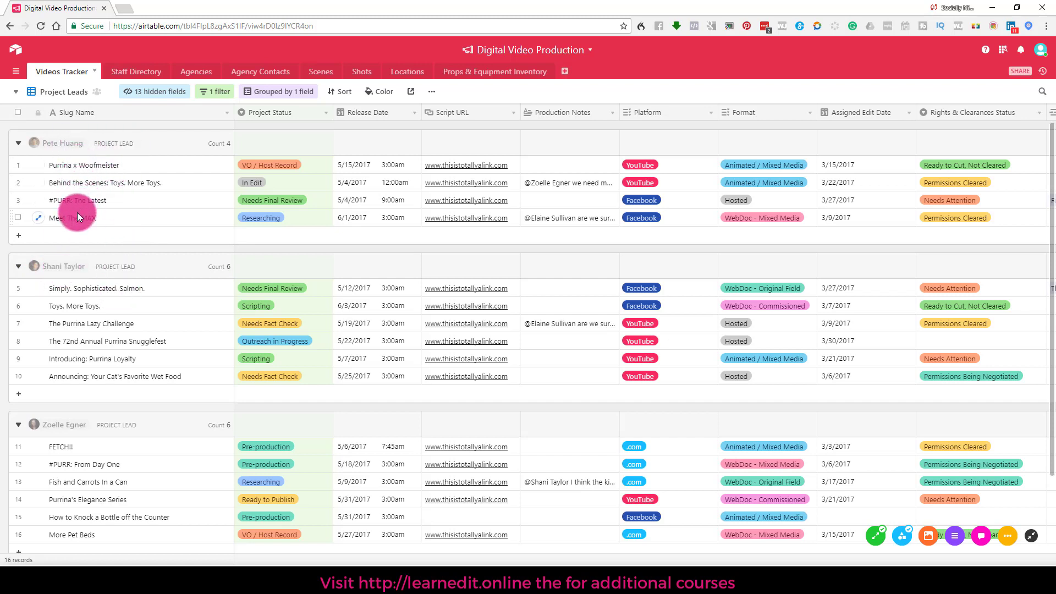
left_click(73, 95)
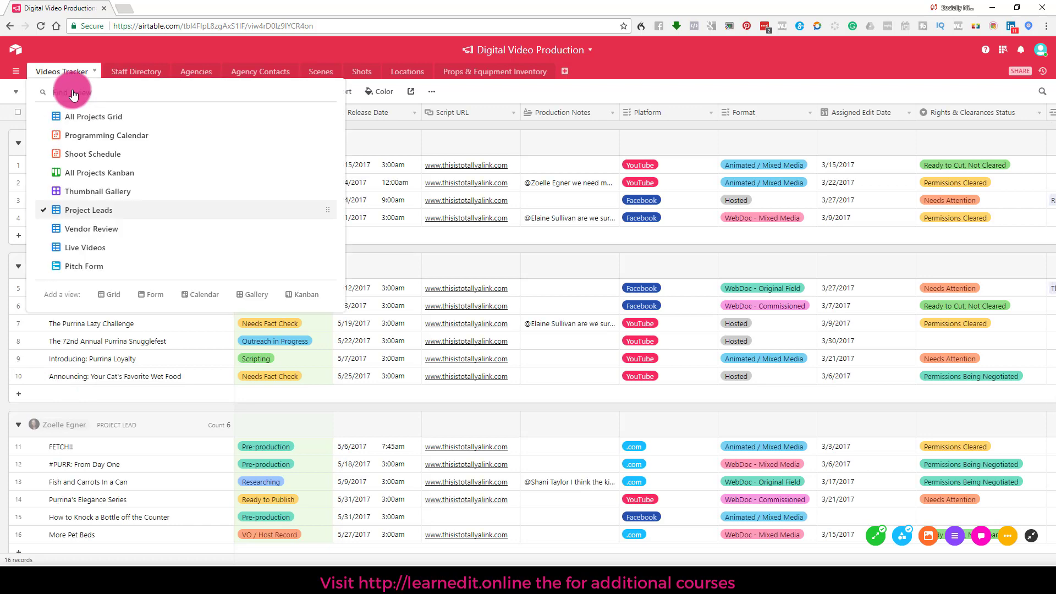
Step: Switch to the Pitch Form view and scroll through the form
left_click(85, 266)
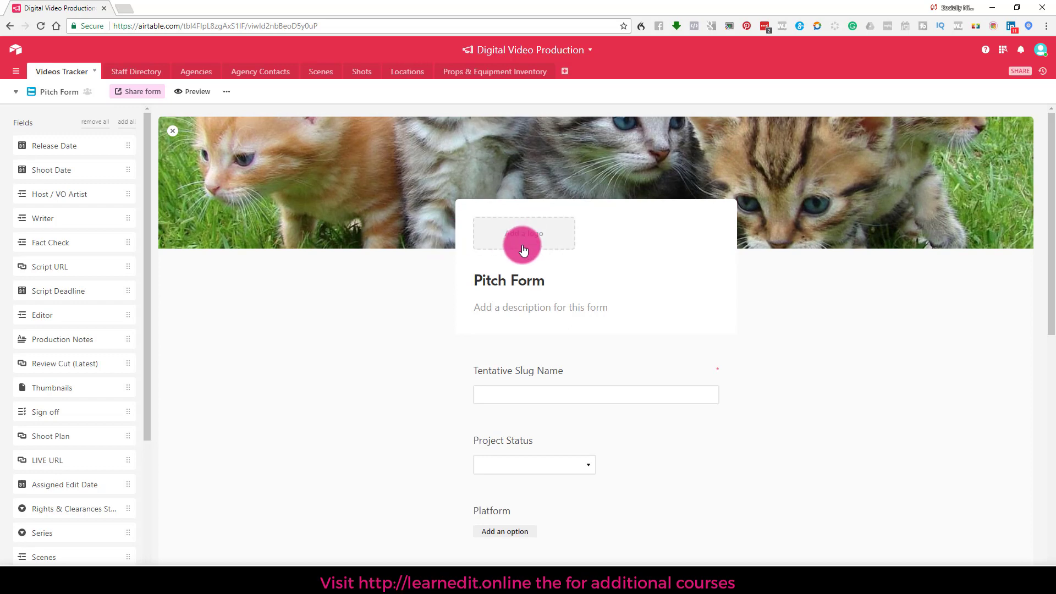
scroll(527, 360, "down", 5)
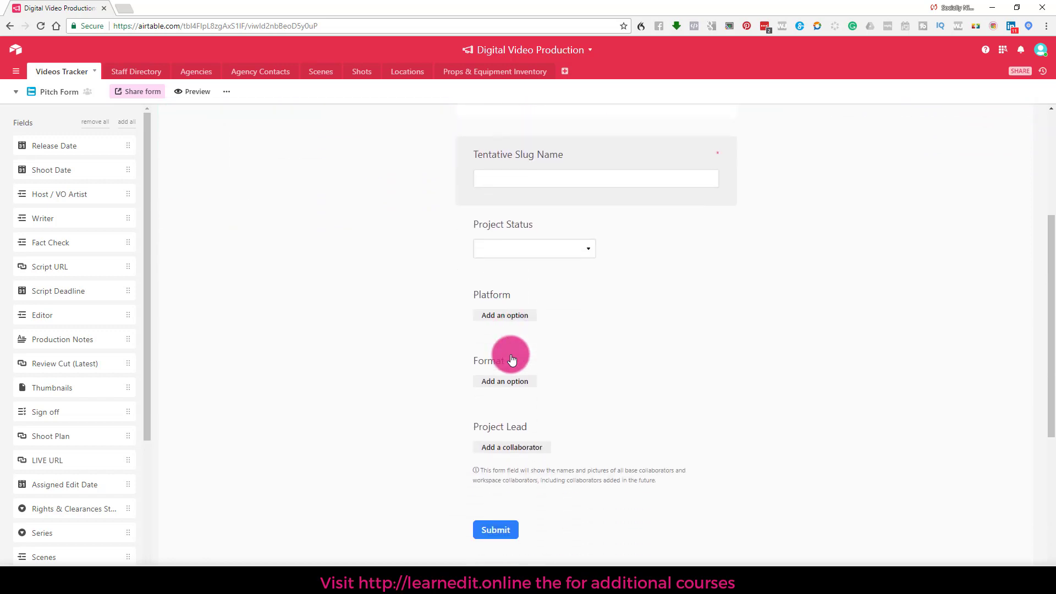
scroll(512, 358, "down", 3)
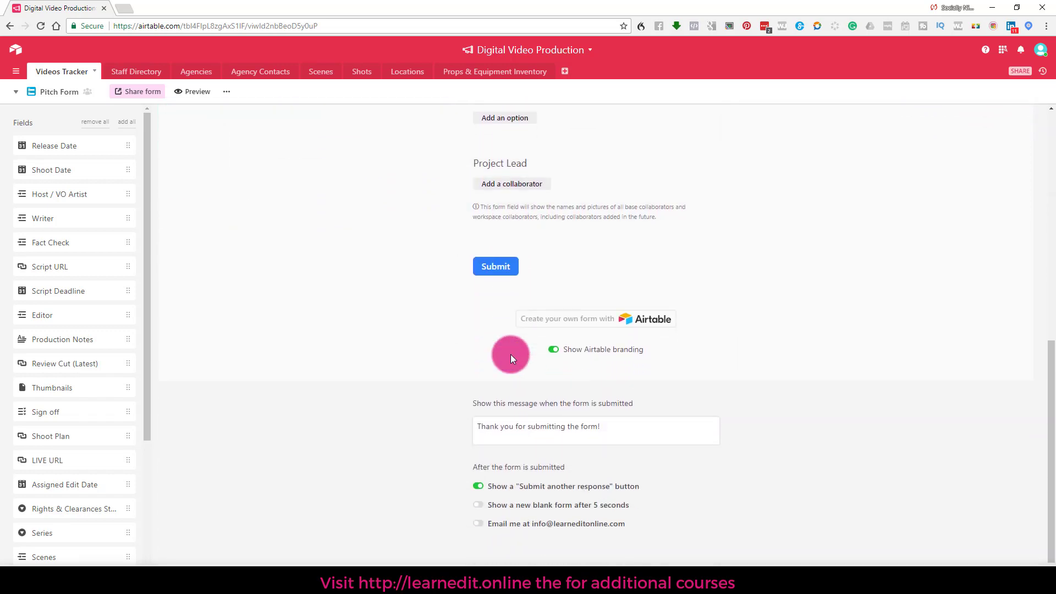
scroll(512, 359, "up", 4)
scroll(510, 359, "up", 4)
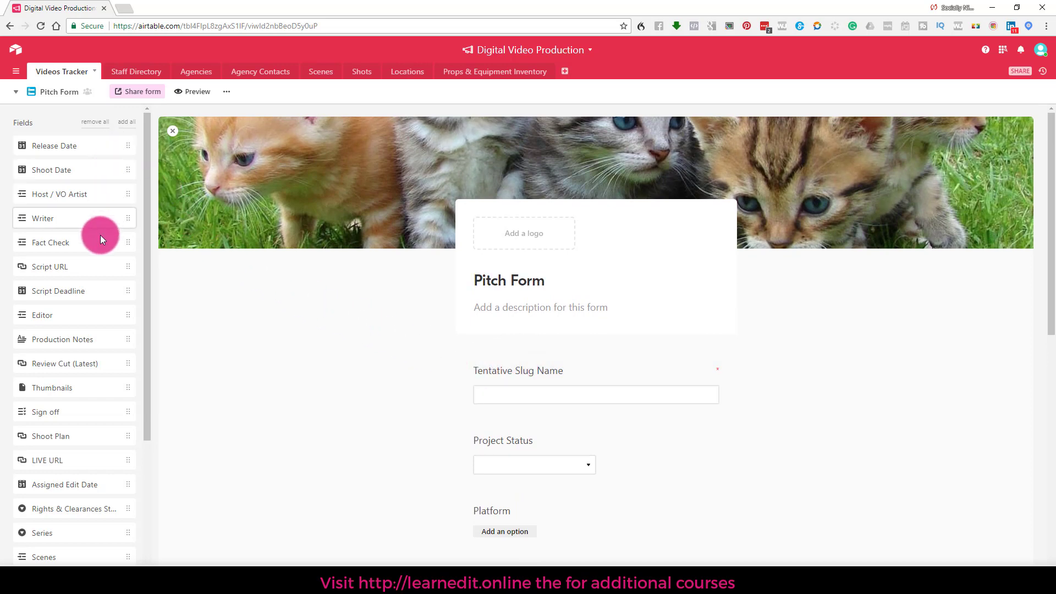
scroll(97, 297, "down", 1)
scroll(97, 297, "down", 5)
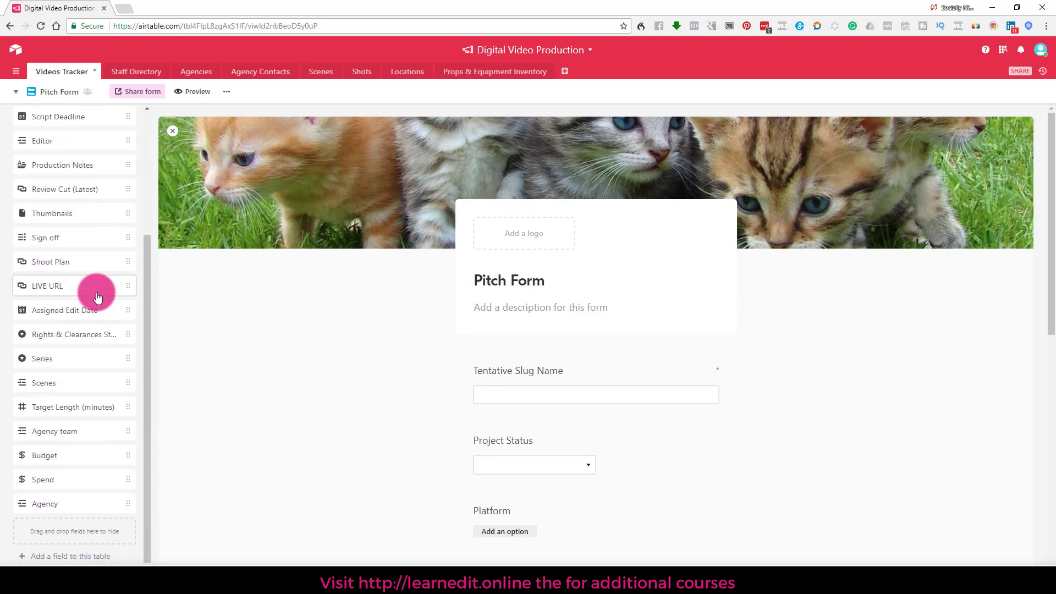
Step: Move the LIVE URL field just above Shoot Plan in the unused fields list
left_click_drag(488, 374, 113, 292)
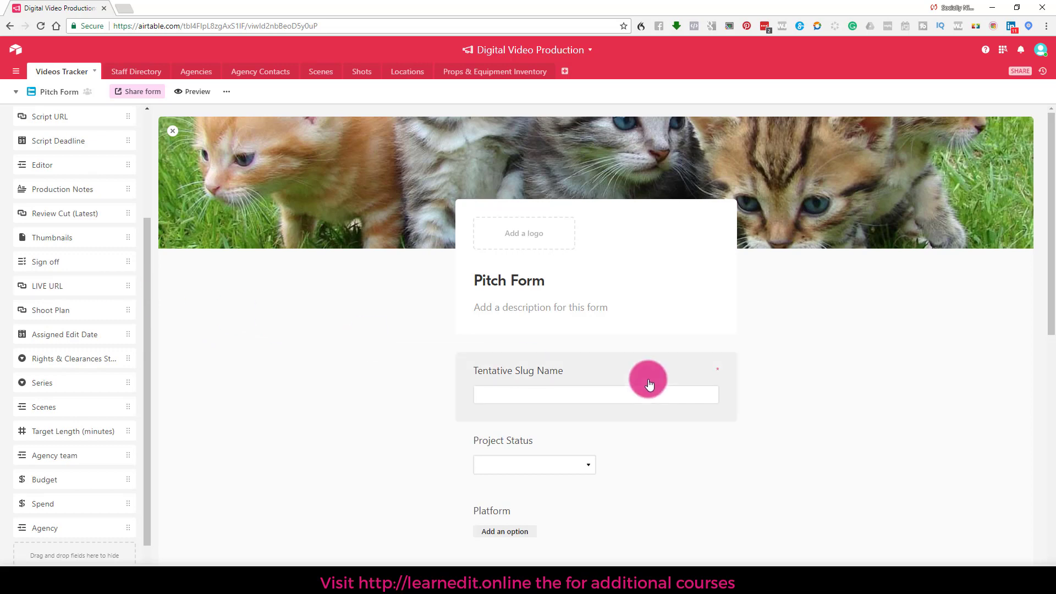
scroll(644, 382, "down", 10)
scroll(482, 350, "up", 5)
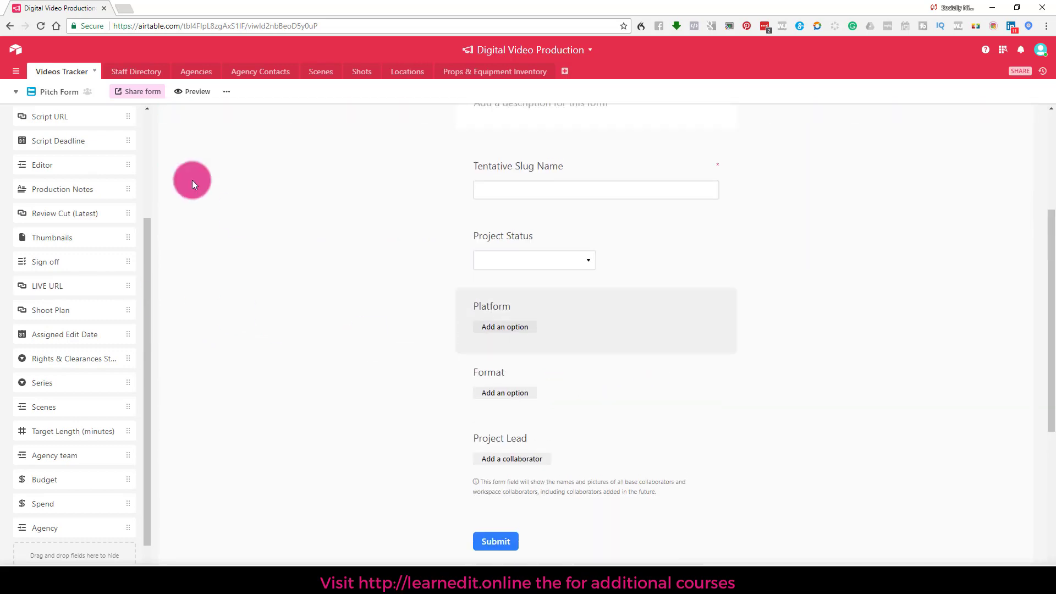
Step: Check the tables list and table options, then switch to the All Projects Grid view
left_click(13, 76)
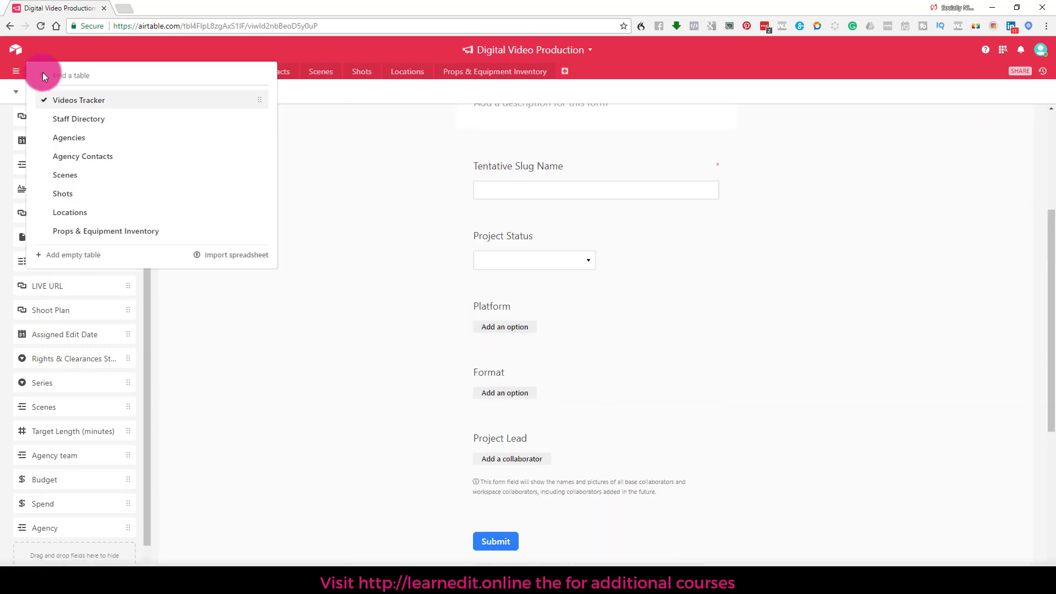
left_click(416, 180)
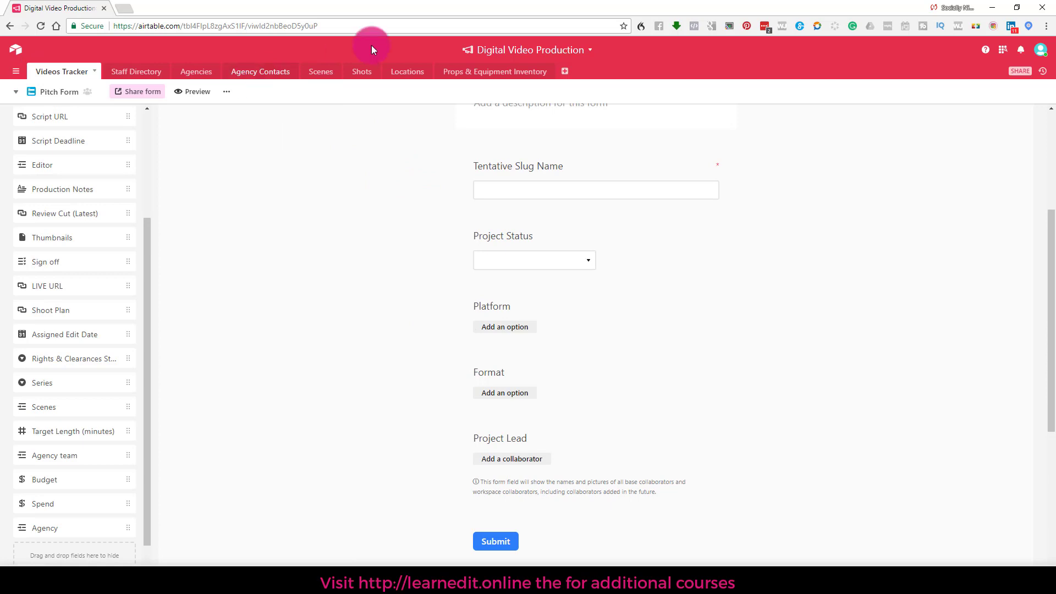
left_click(48, 73)
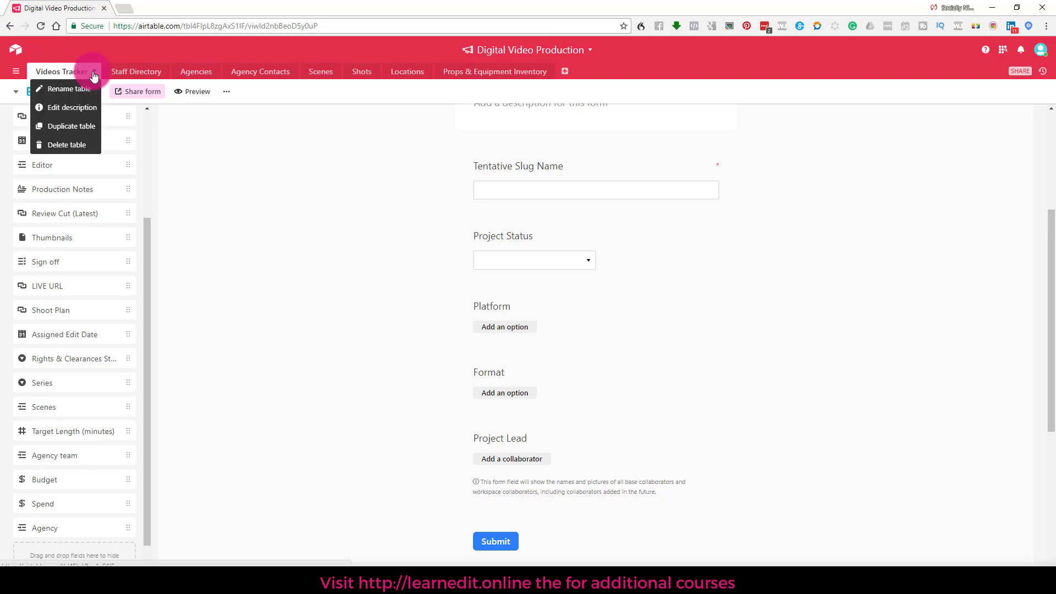
left_click(155, 136)
left_click(62, 97)
left_click(57, 118)
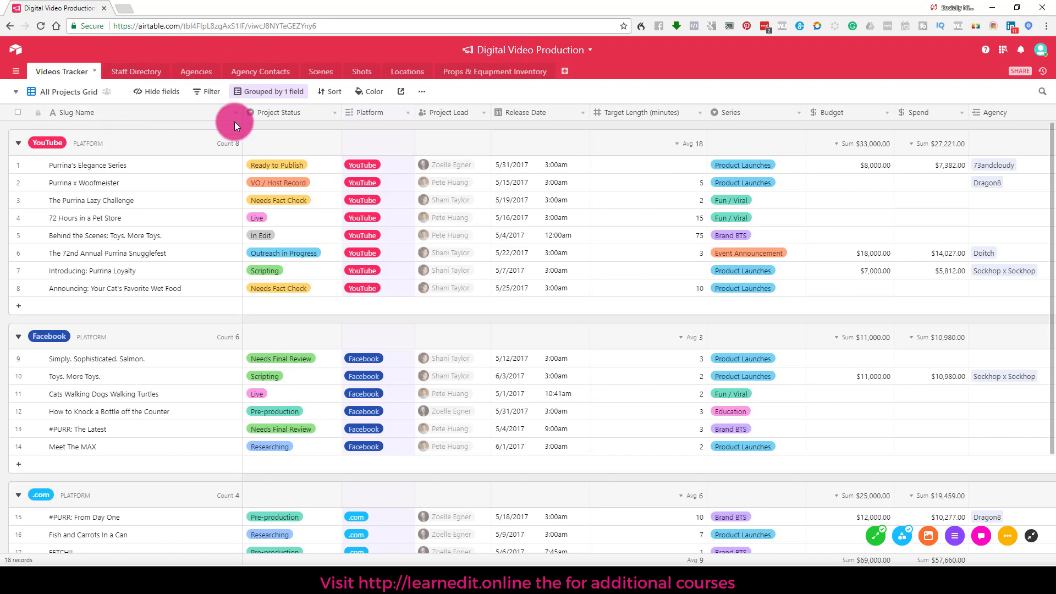
Step: Open the base's sharing settings and select the Pitch Form's shared view link
left_click(1019, 74)
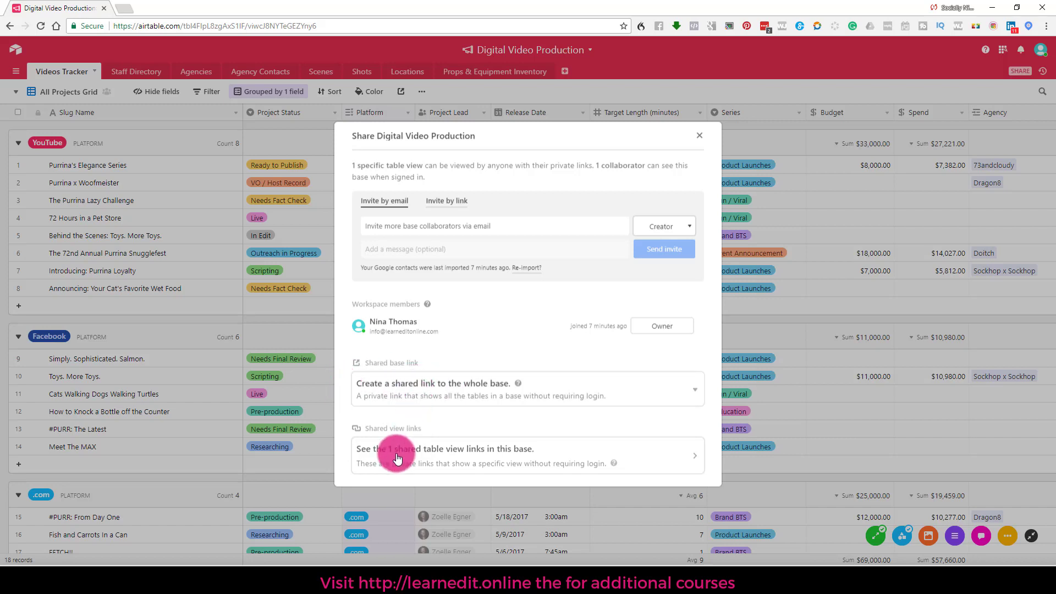
left_click(459, 458)
left_click(573, 217)
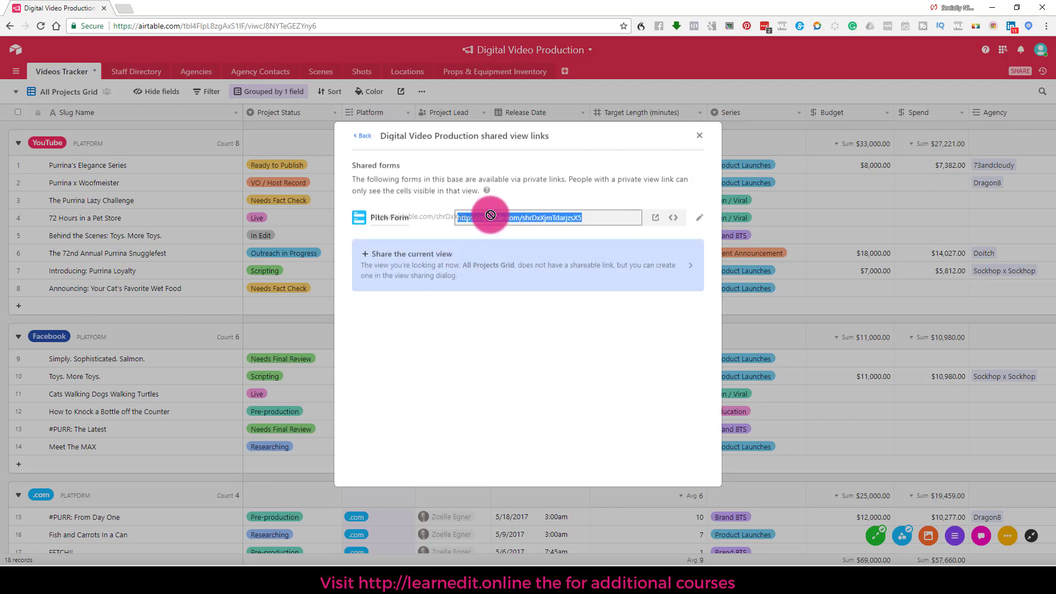
left_click(655, 218)
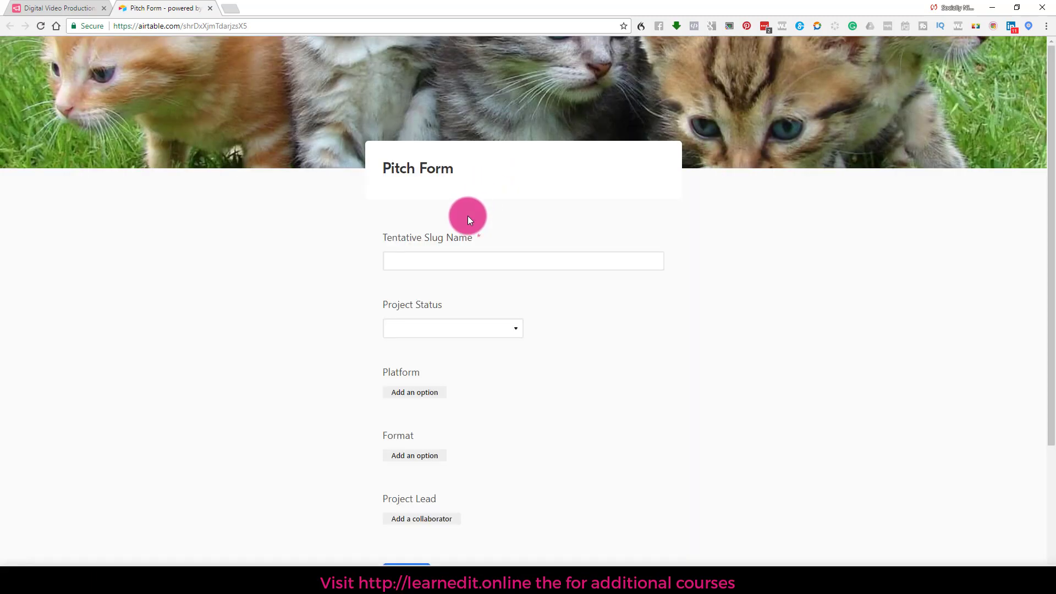
scroll(337, 216, "down", 3)
scroll(337, 216, "up", 3)
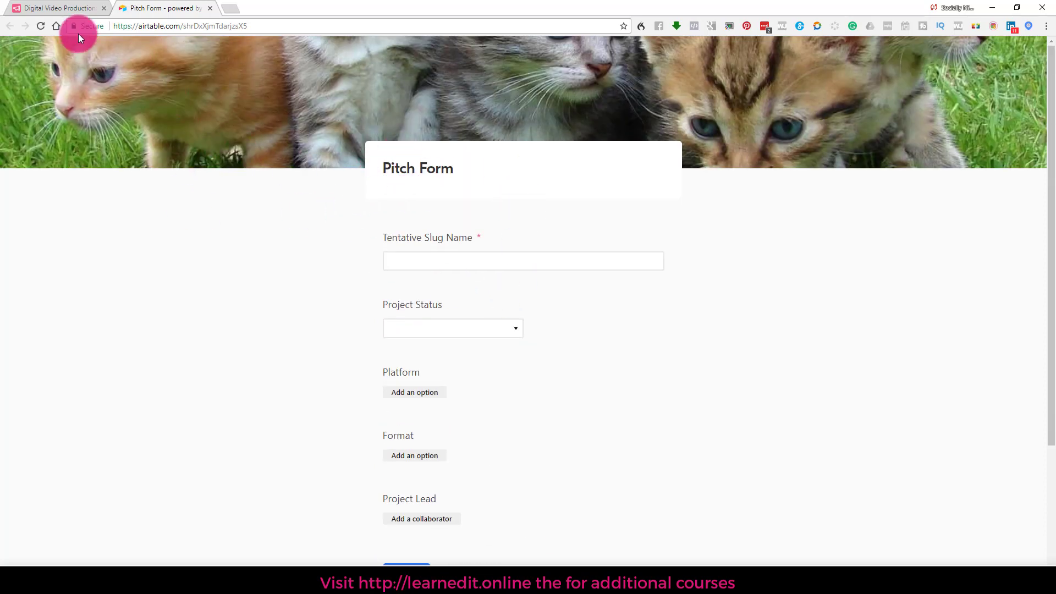
Step: Return to the Digital Video Production tab and close the Share dialog
left_click(28, 7)
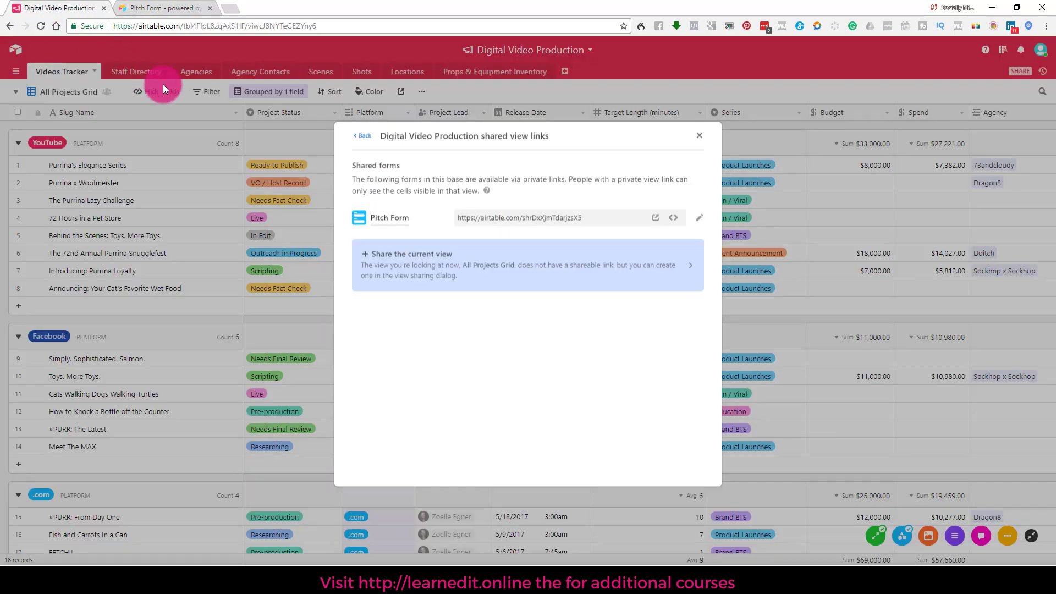
left_click(363, 136)
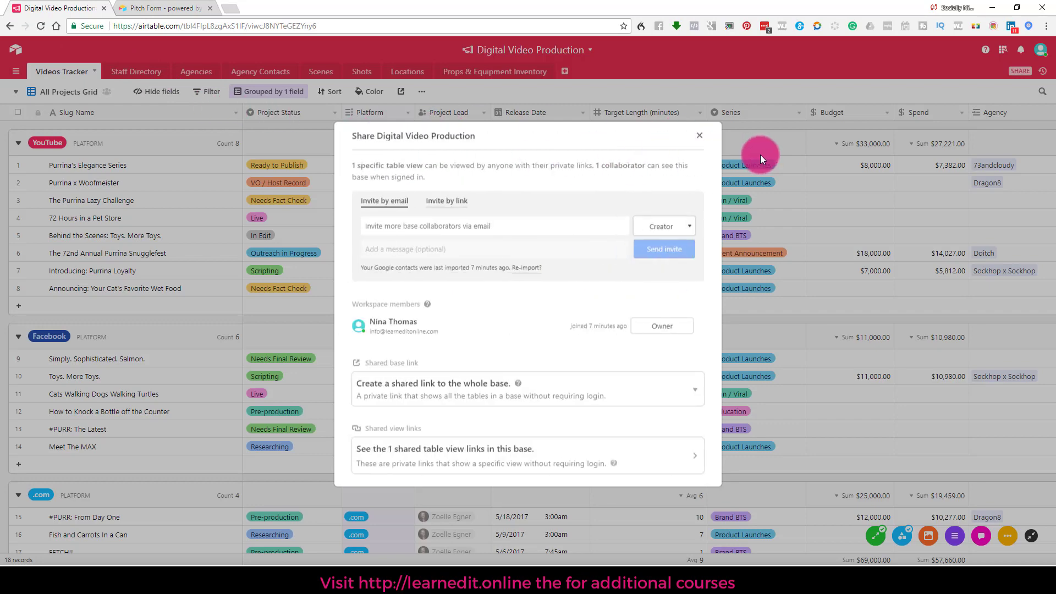
left_click(698, 136)
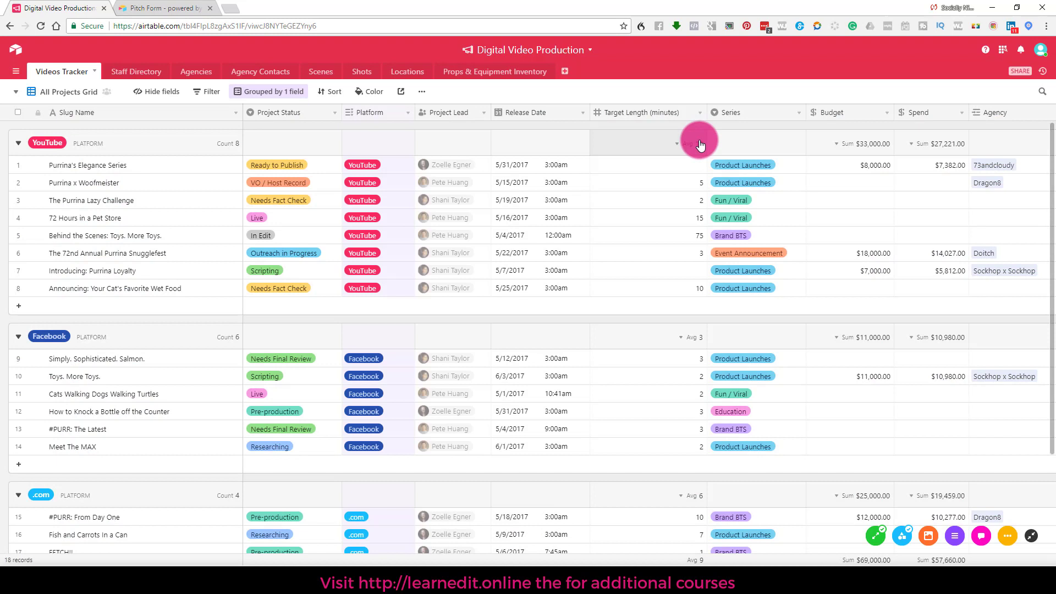
Step: Insert a field named 'test field' left of Project Status, linked to the Scenes table
right_click(271, 114)
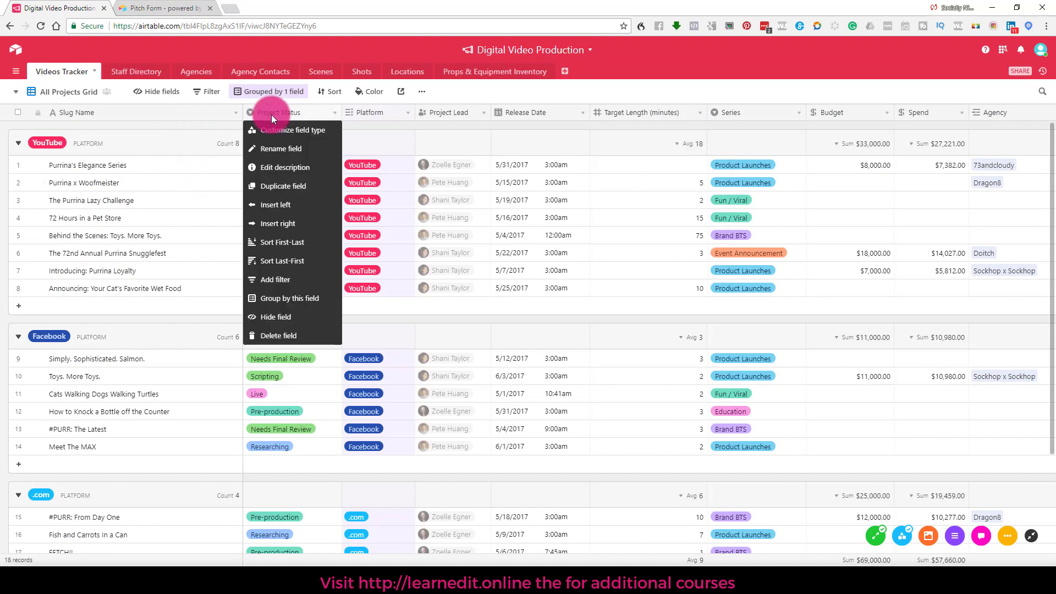
left_click(273, 205)
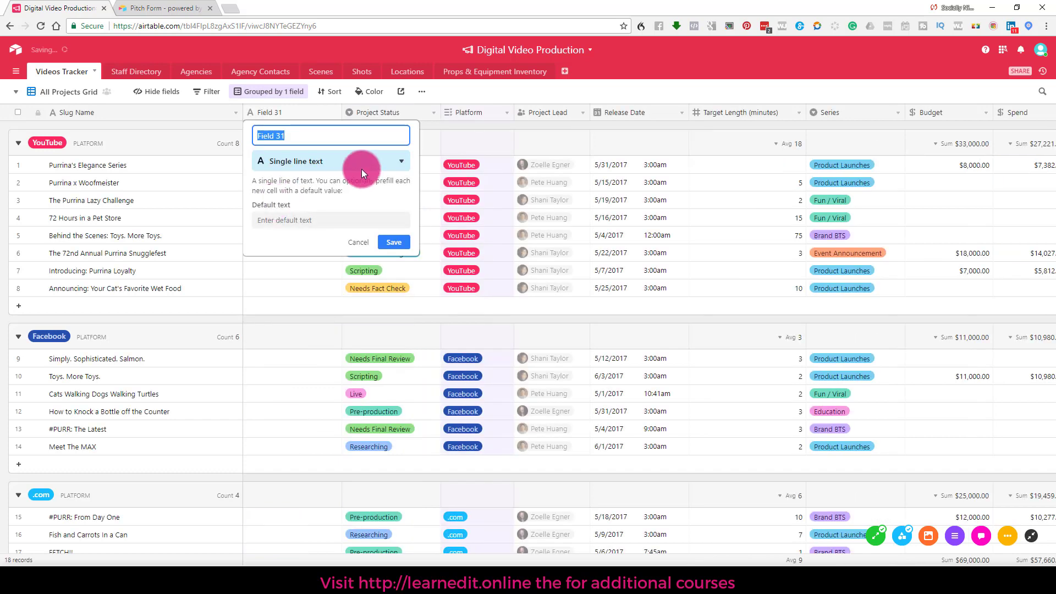
type("test field")
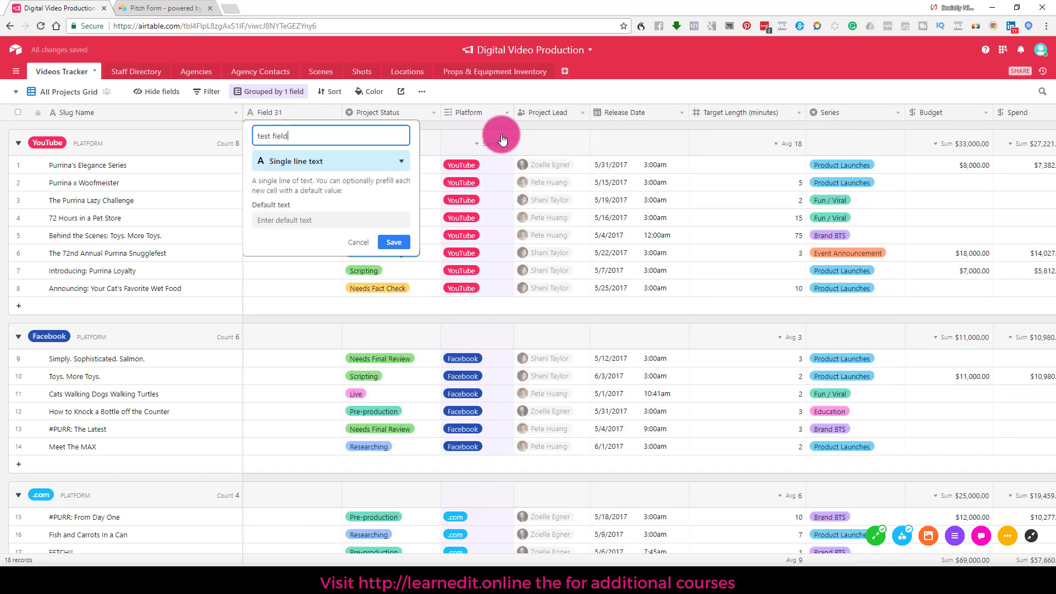
left_click(372, 161)
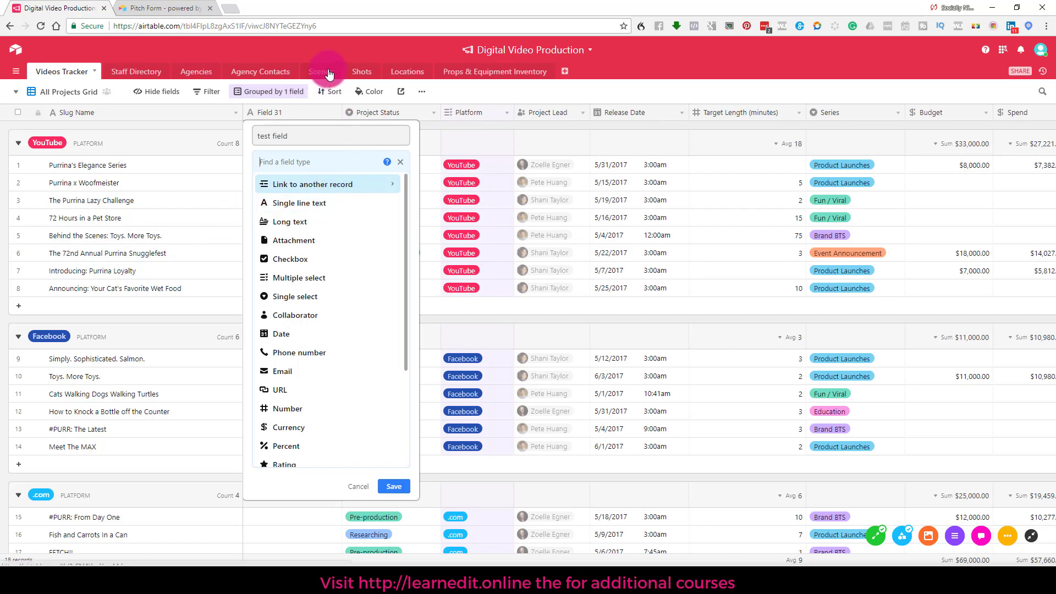
left_click(324, 185)
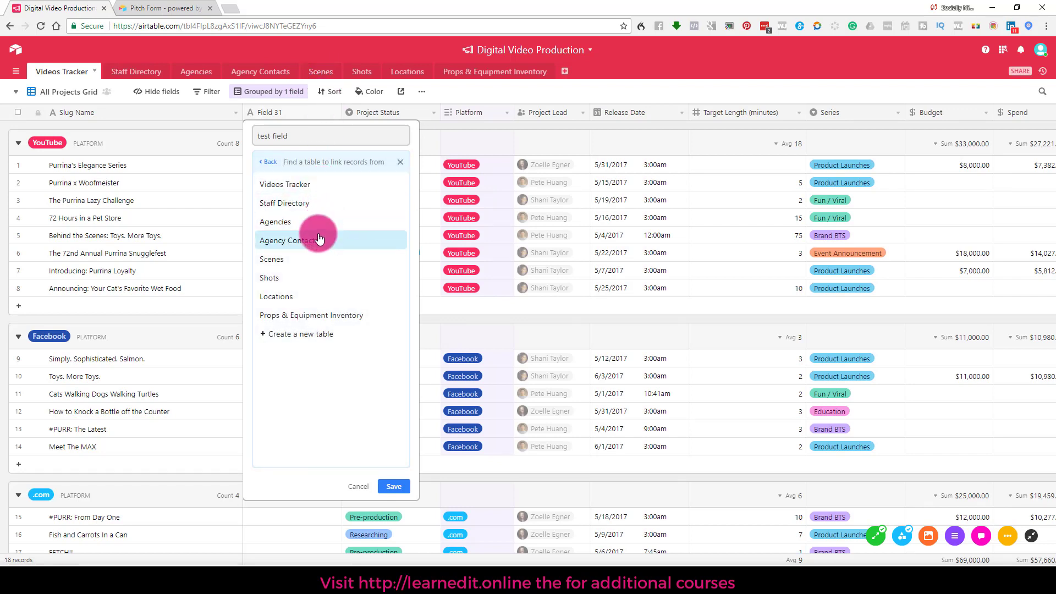
left_click(316, 255)
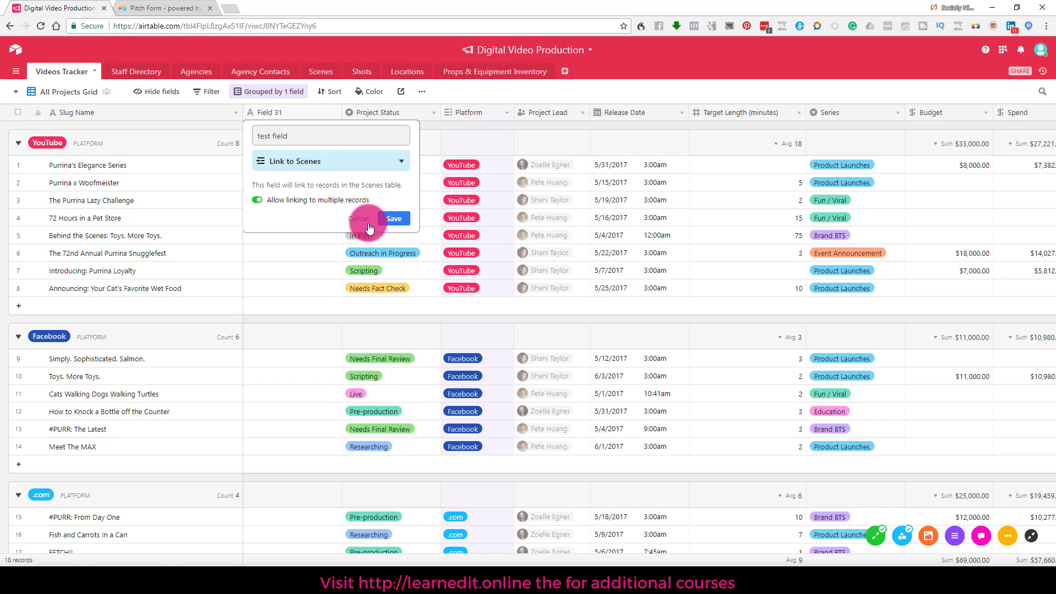
Step: Cancel the linked-record setup for the new field
left_click(307, 165)
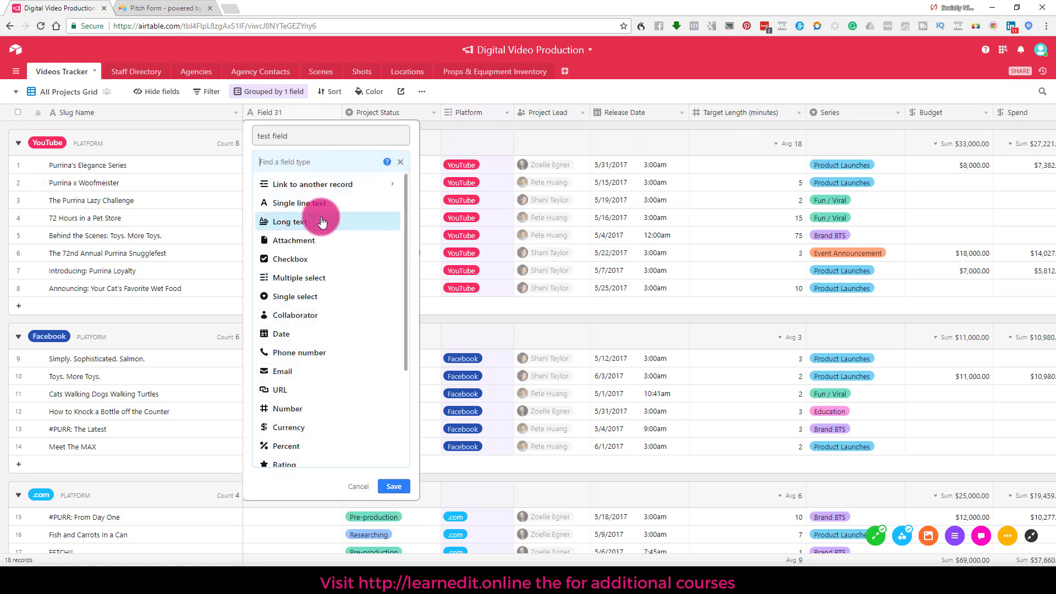
scroll(345, 295, "down", 3)
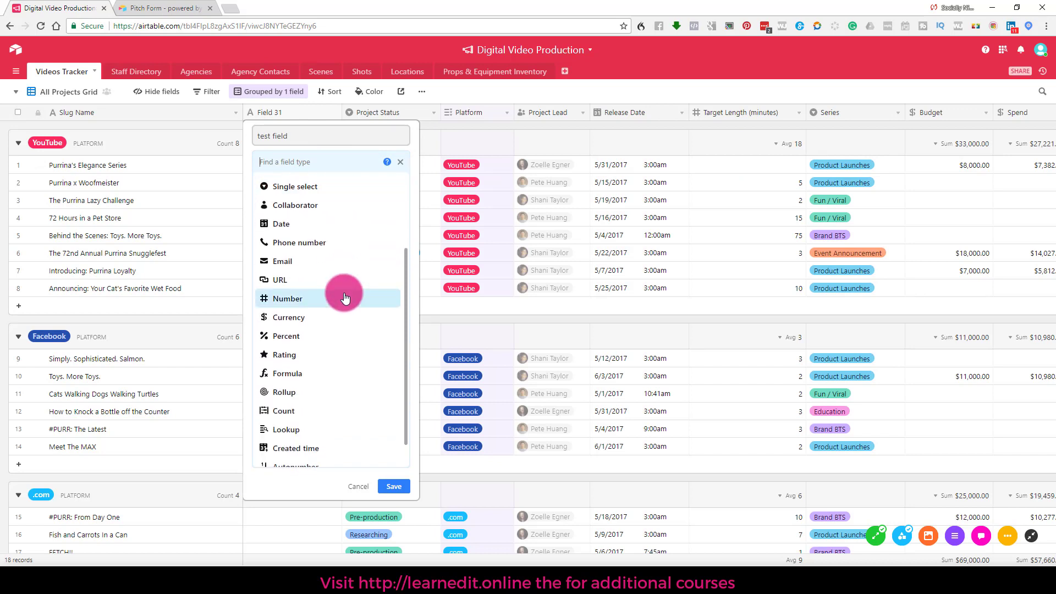
scroll(345, 296, "down", 1)
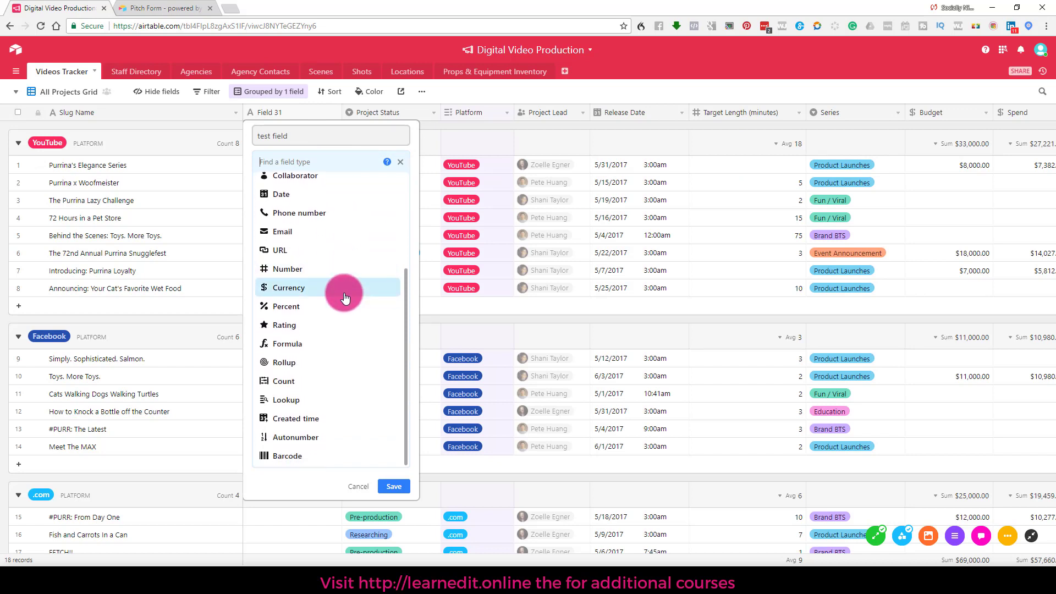
left_click(355, 487)
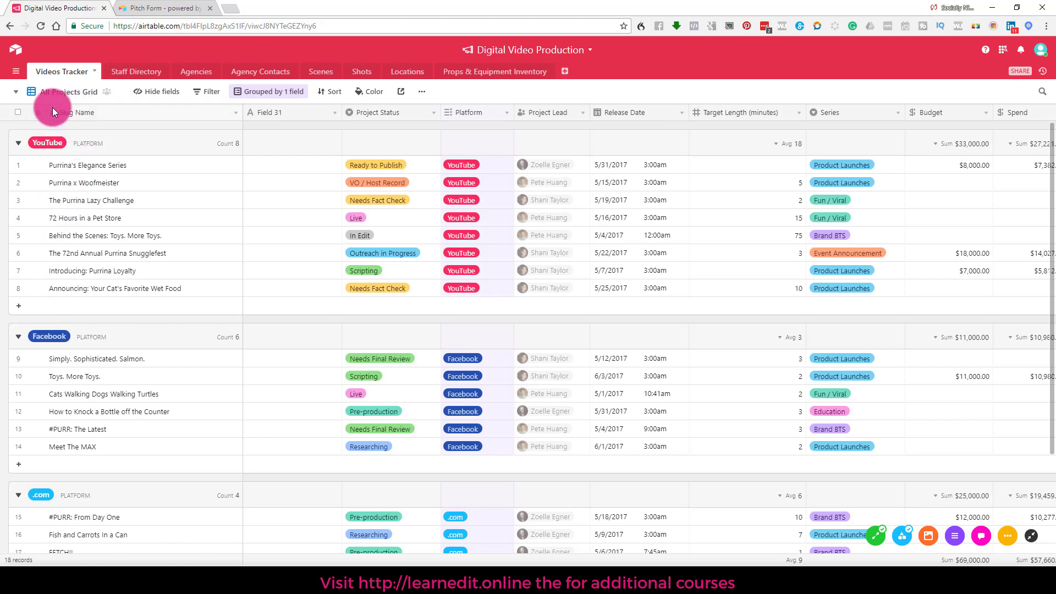
Step: Change Field 31's field type to Autonumber
mouse_move(37, 113)
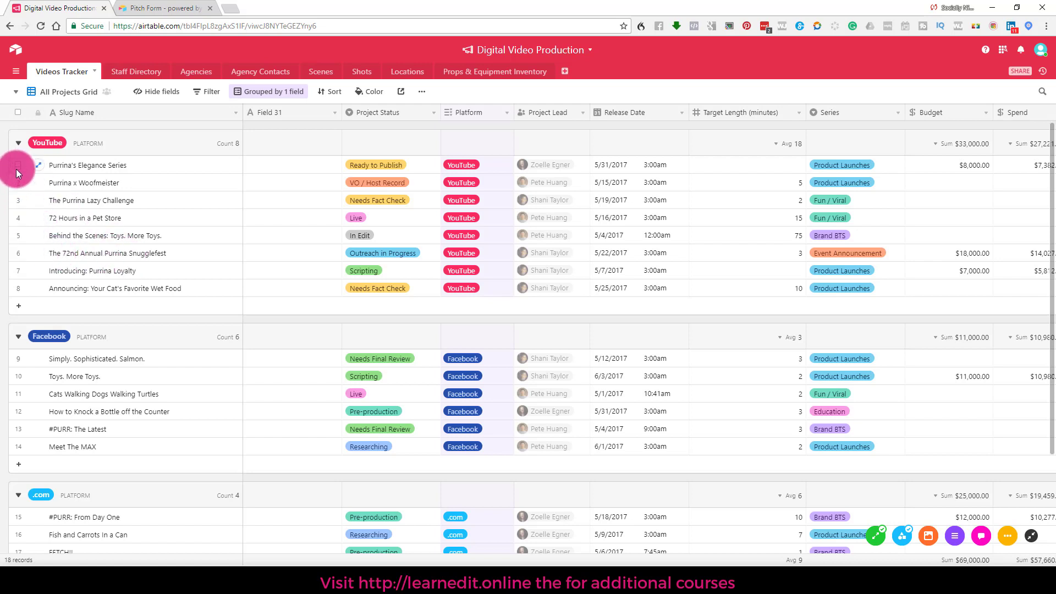
right_click(275, 112)
left_click(275, 128)
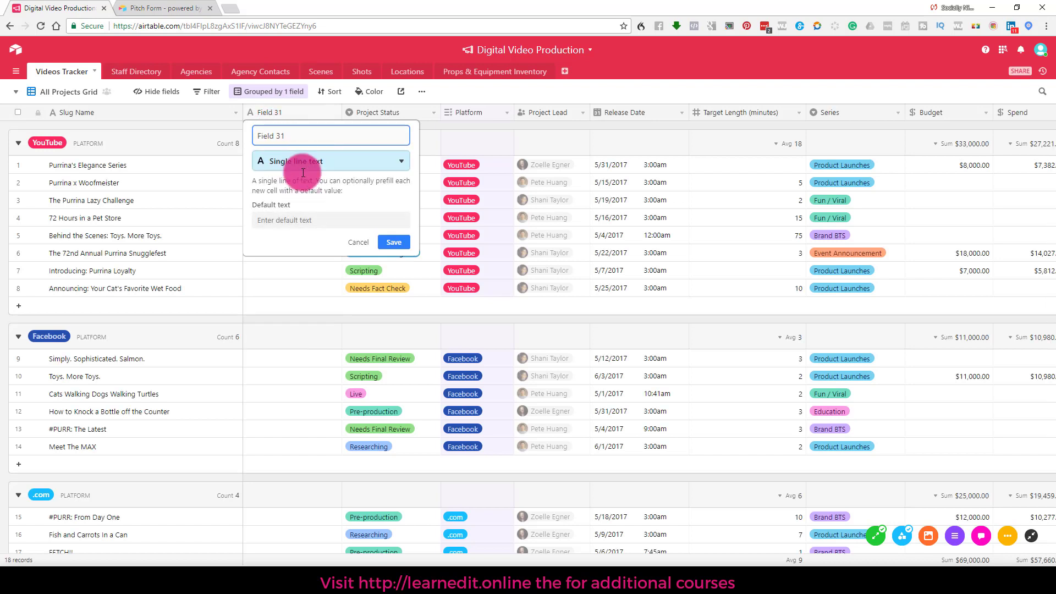
left_click(305, 165)
scroll(309, 292, "down", 3)
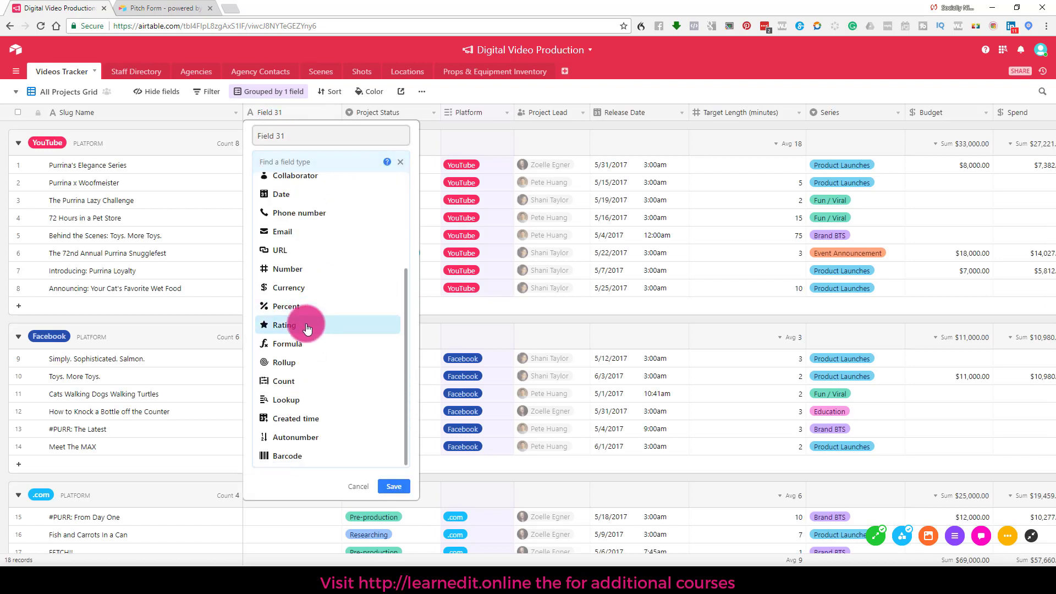
left_click(302, 436)
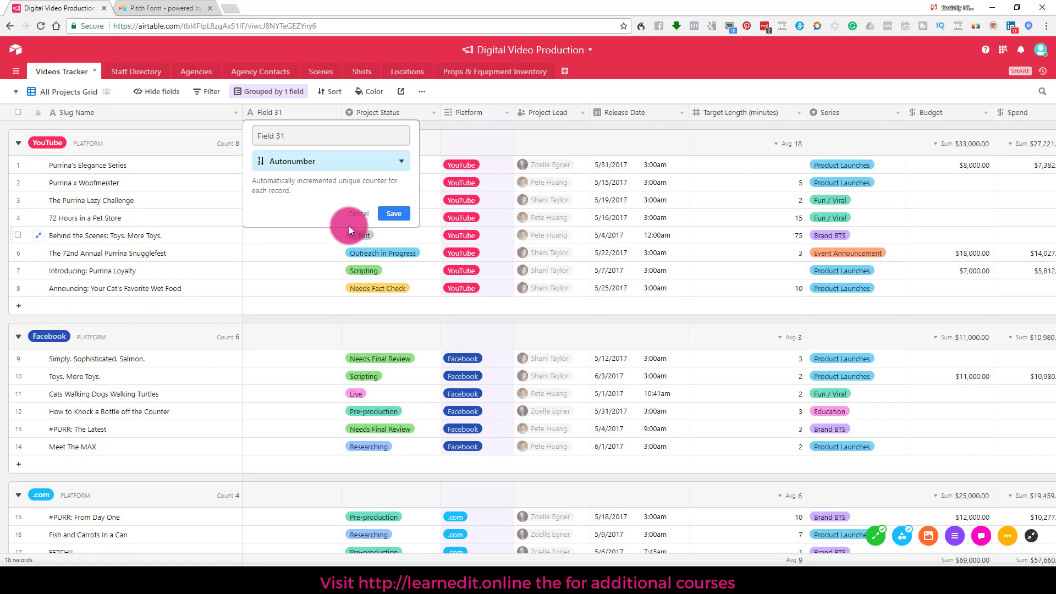
Step: Cancel Field 31's Autonumber conversion and scroll the grid right
left_click(355, 213)
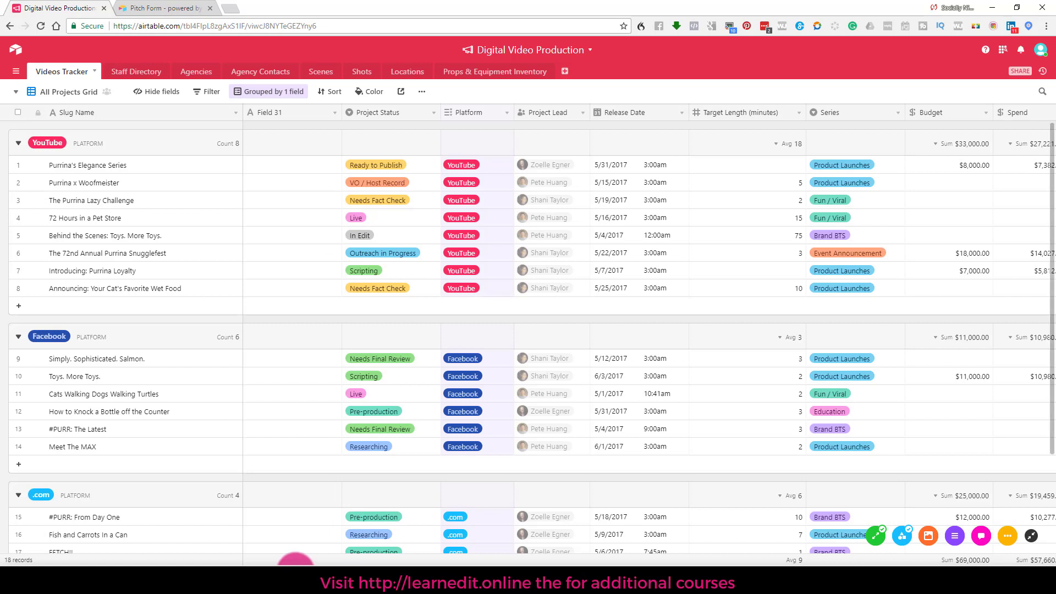
scroll(324, 559, "right", 2)
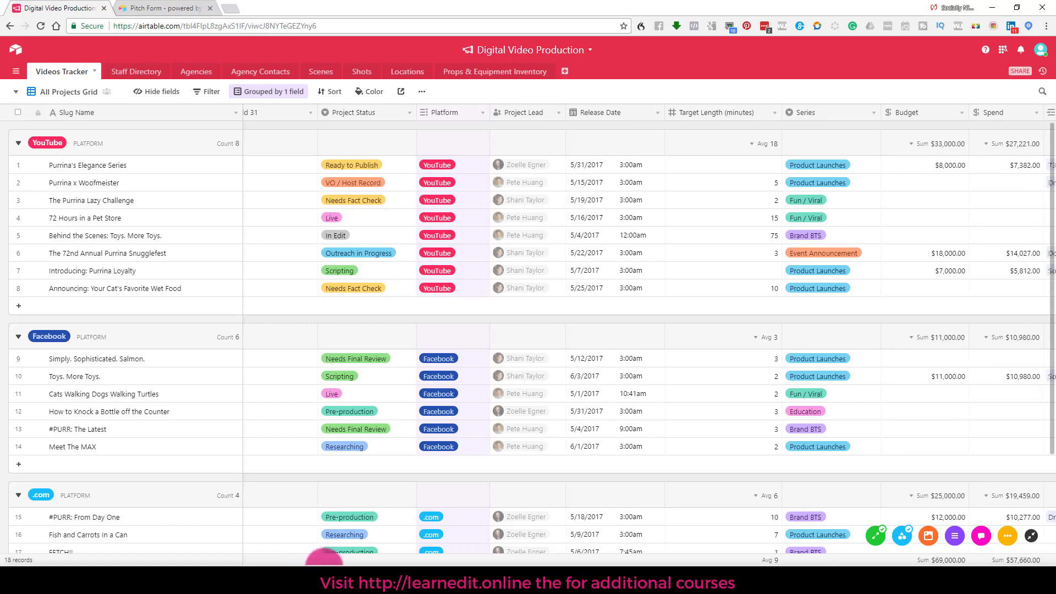
Step: Set row 1's Project Status to In Edit, leaving its Platform unchanged
left_click(449, 160)
left_click(447, 167)
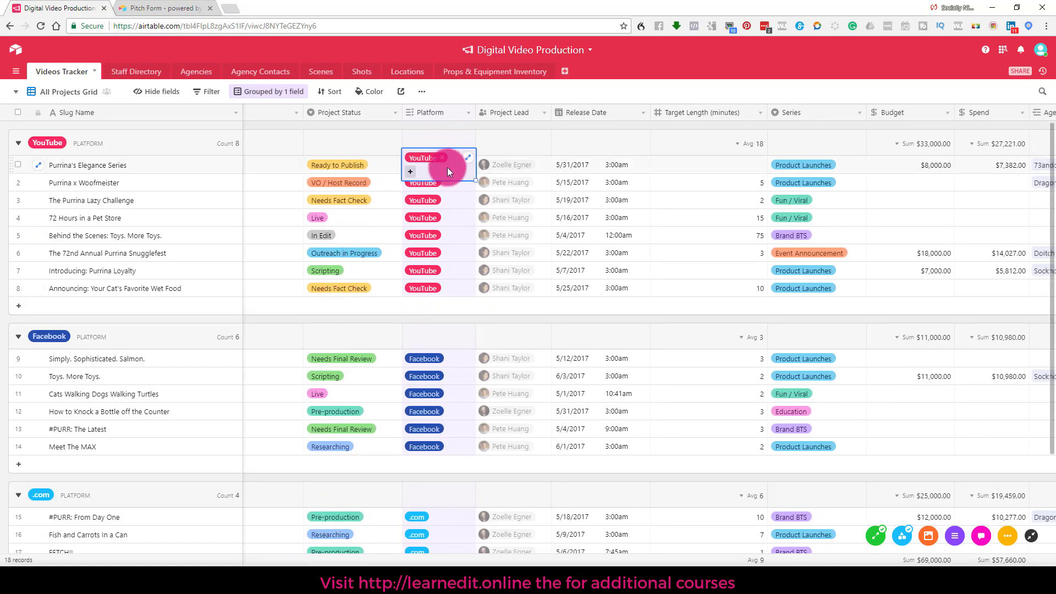
left_click(410, 172)
left_click(422, 228)
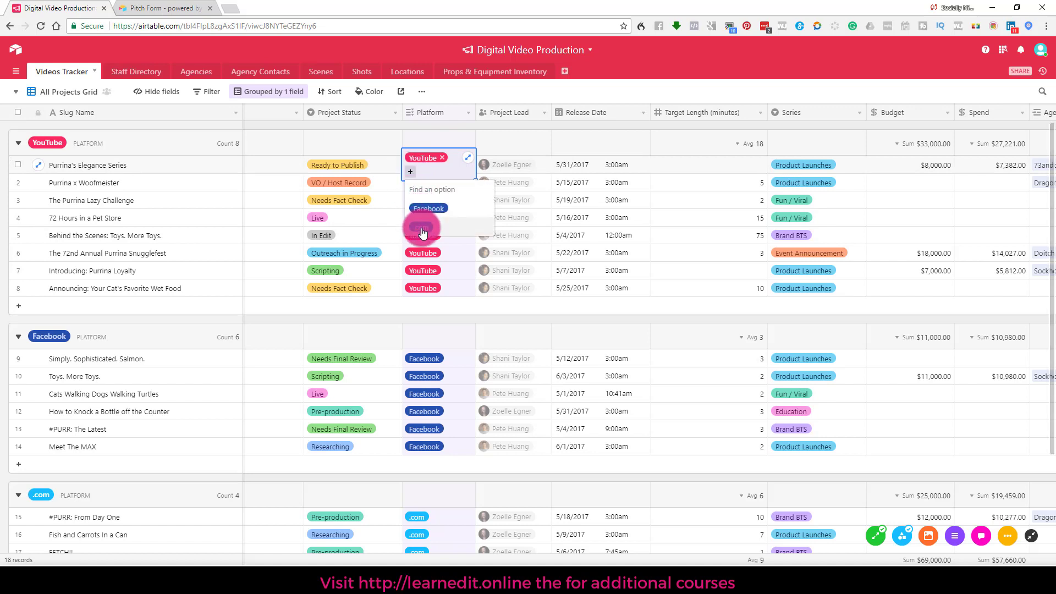
left_click(375, 166)
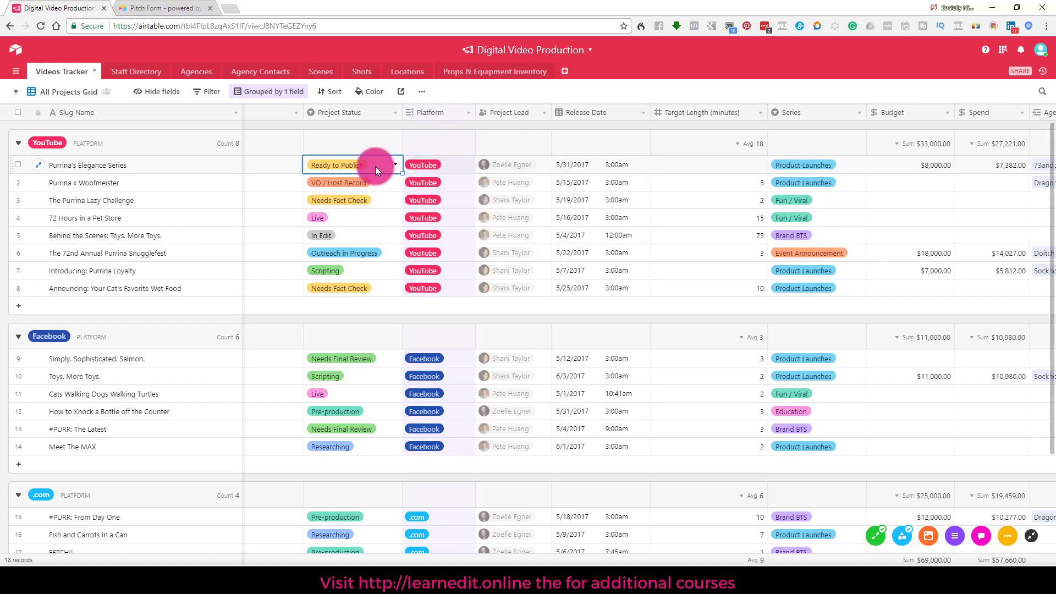
left_click(391, 165)
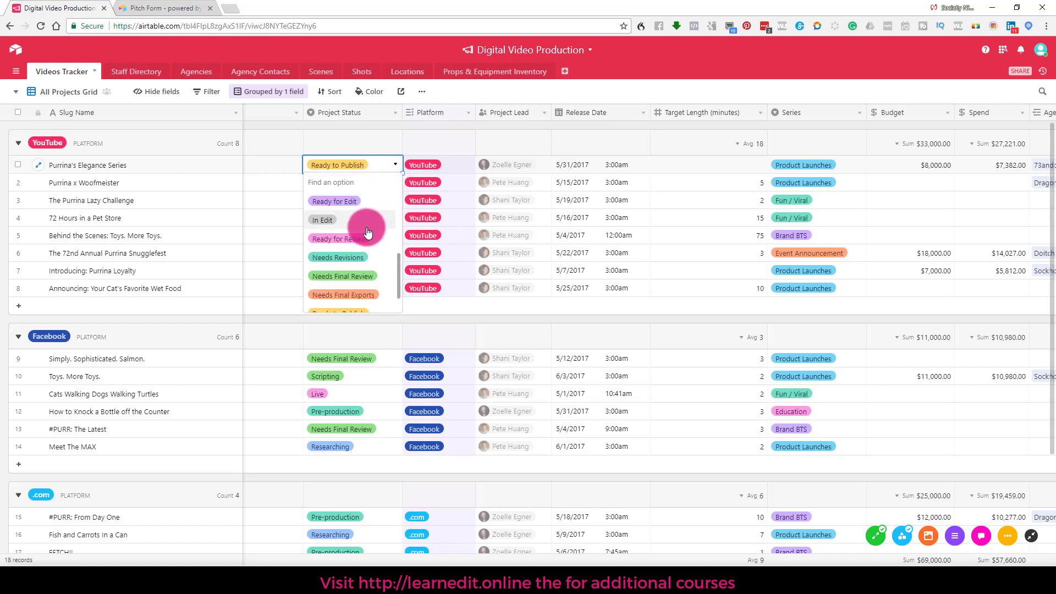
left_click(366, 227)
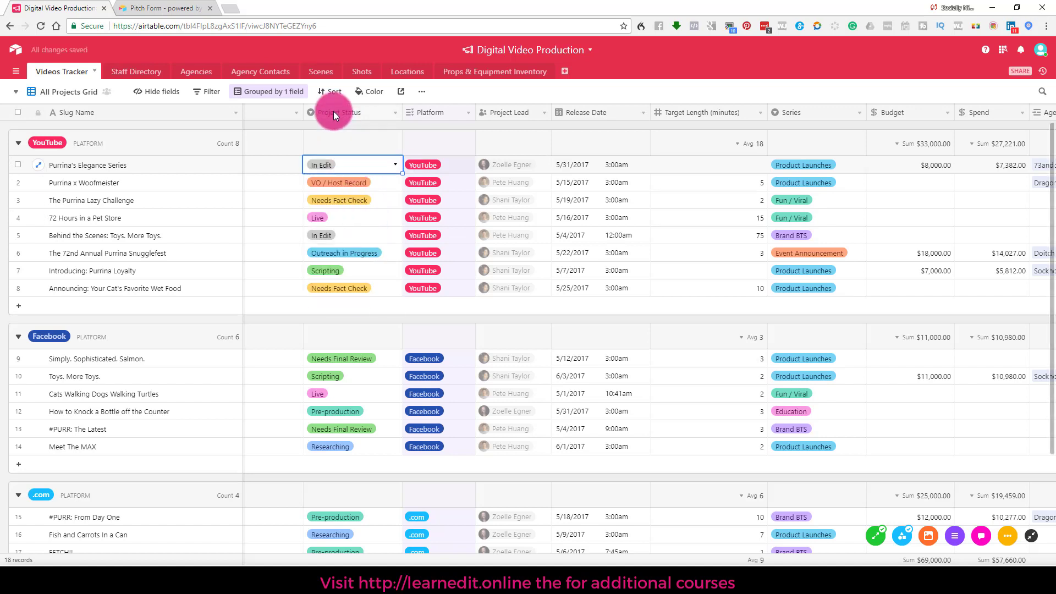
Step: Review row 1's Project Lead choices without changes, then scroll right to the agency columns
double_click(517, 170)
left_click(485, 171)
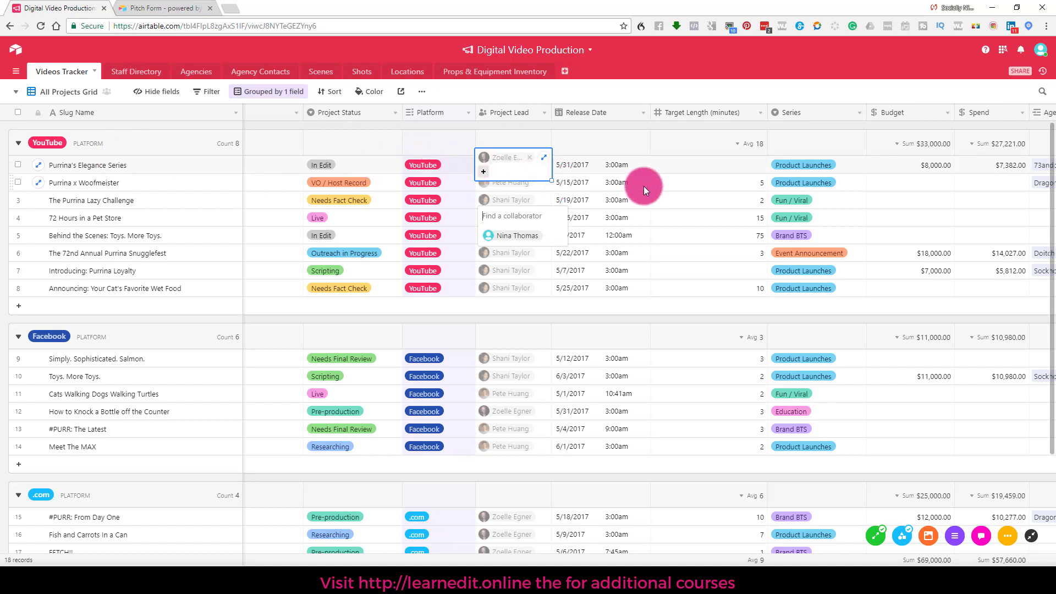
left_click(579, 166)
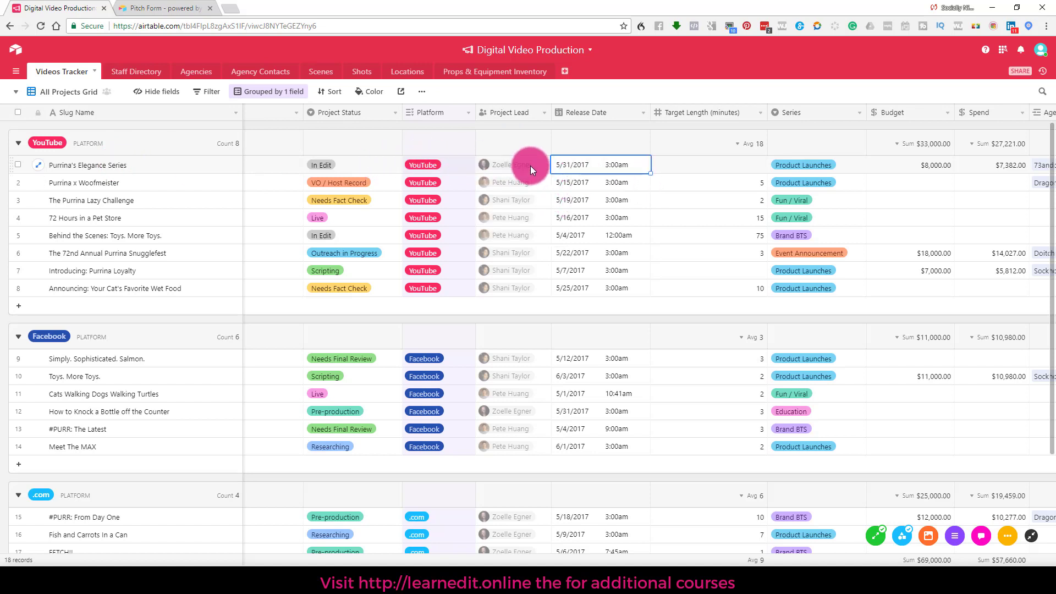
left_click_drag(294, 567, 521, 567)
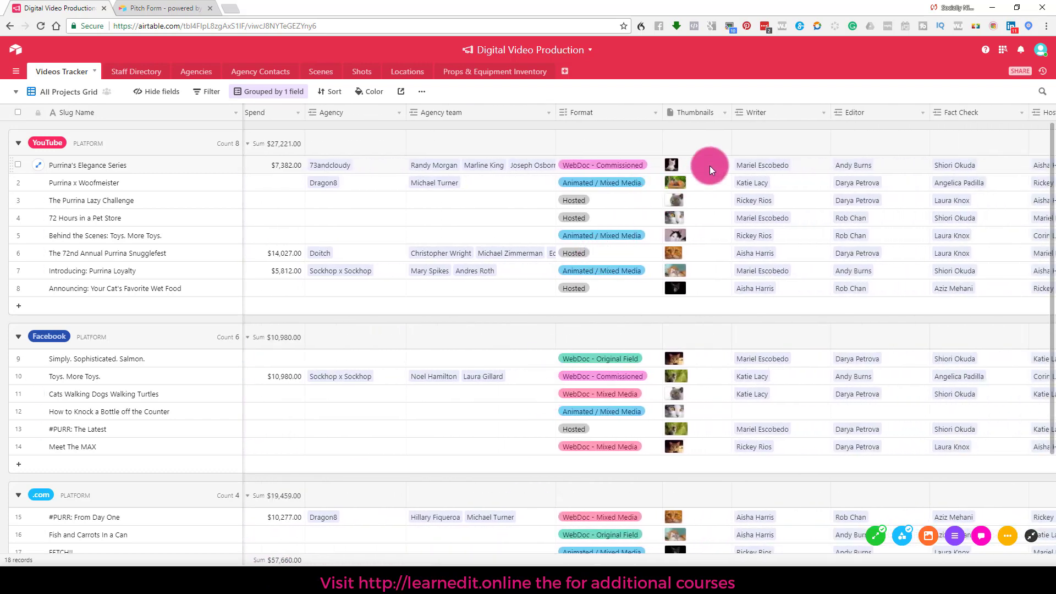
Step: Save the Thumbnails field as attachments and scroll to the Remaining Budget totals
right_click(686, 117)
left_click(687, 132)
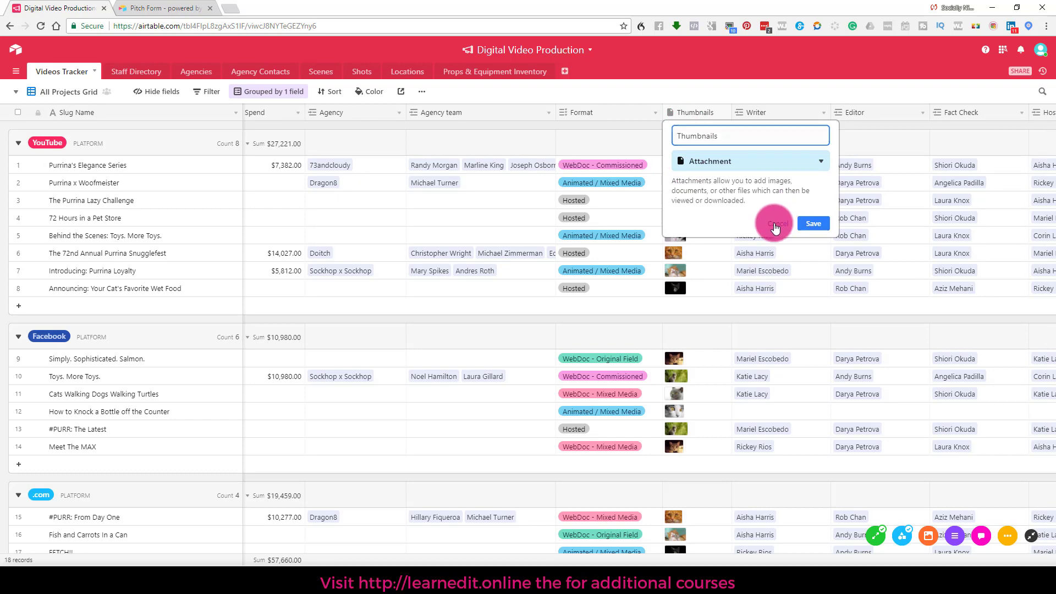
left_click(797, 222)
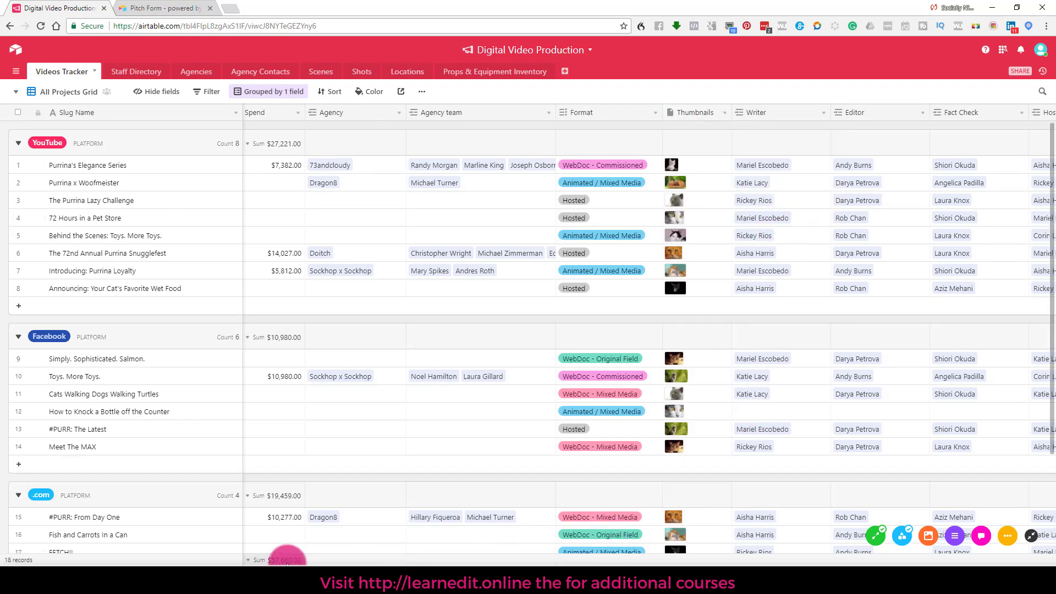
left_click_drag(286, 562, 818, 333)
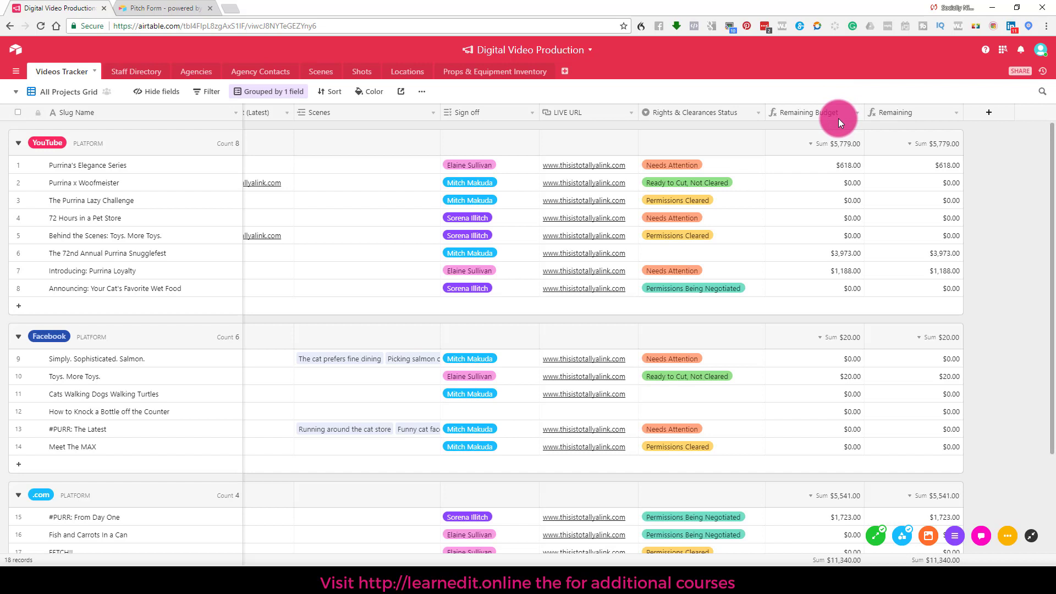
left_click(823, 169)
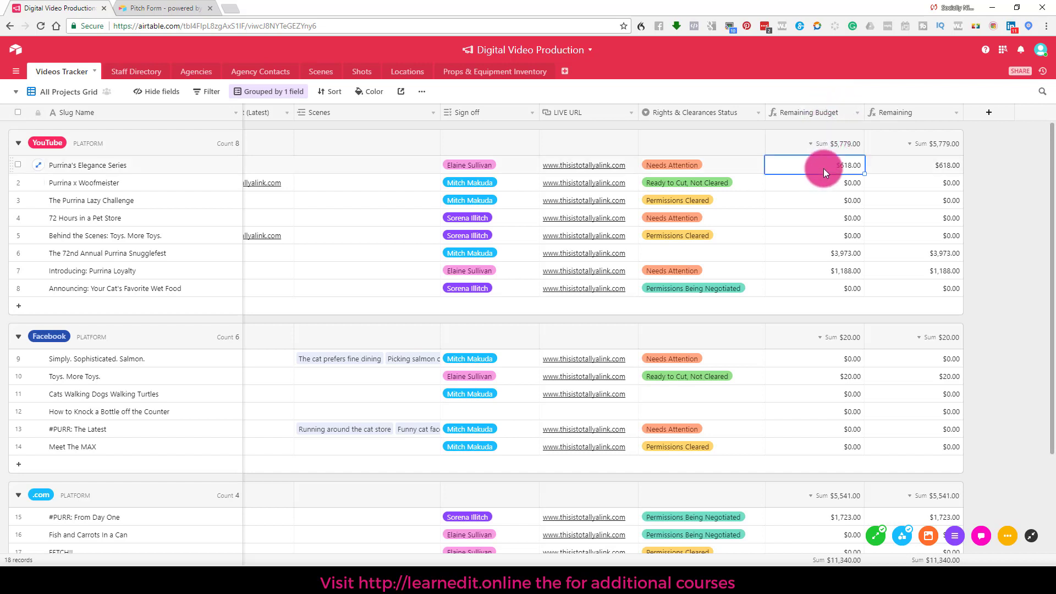
left_click(823, 165)
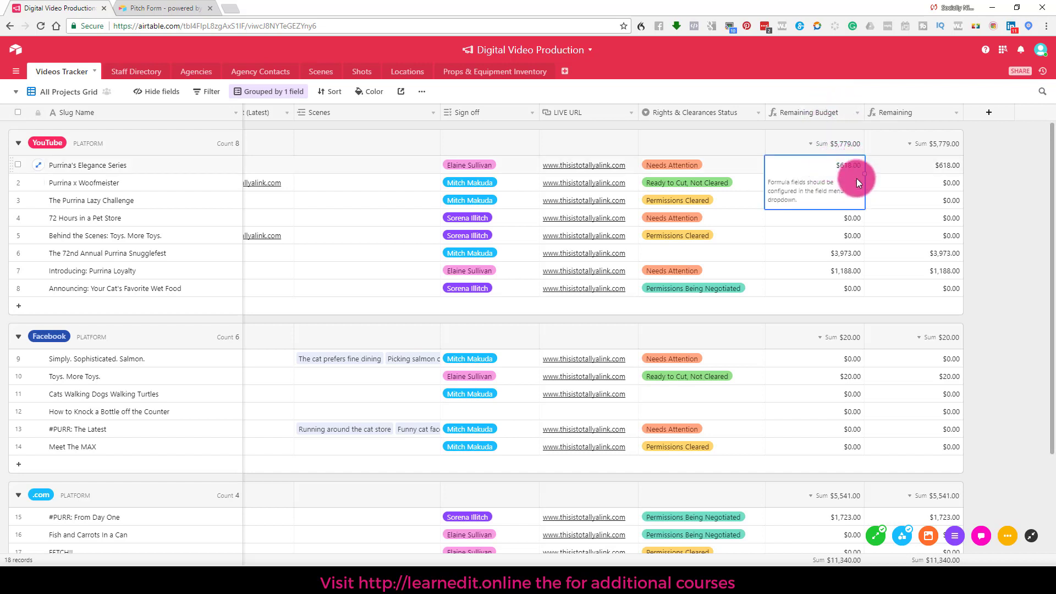
left_click(841, 241)
right_click(824, 110)
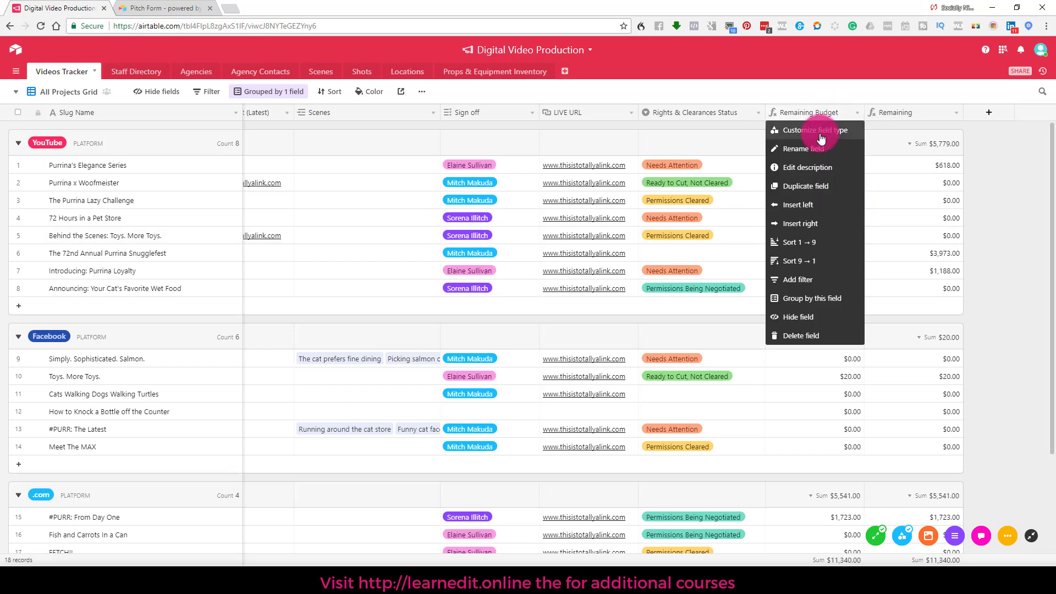
left_click(821, 132)
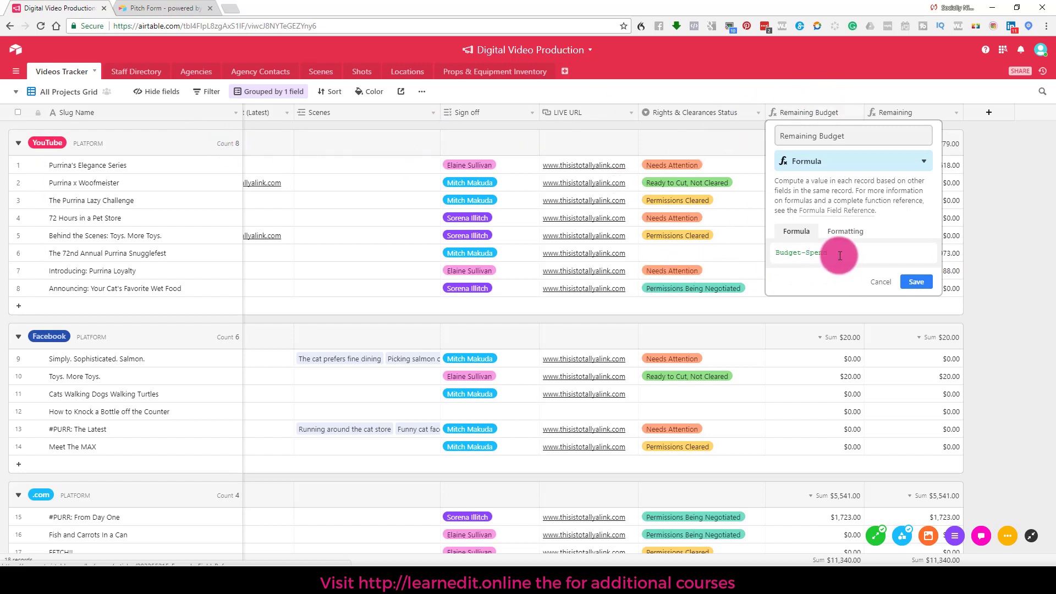
left_click(914, 281)
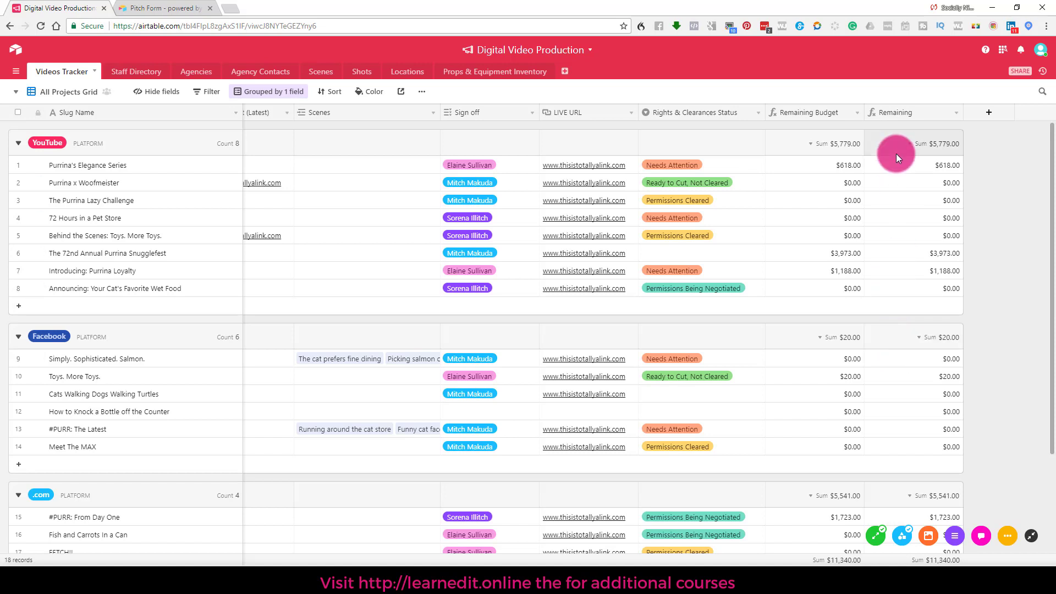
left_click(813, 113)
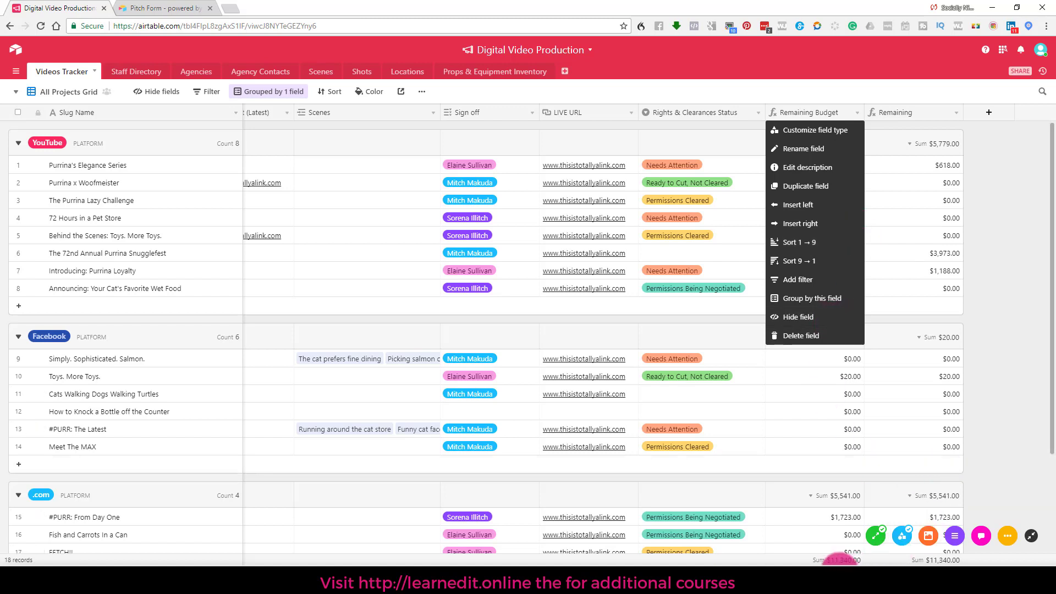
left_click_drag(835, 566, 578, 495)
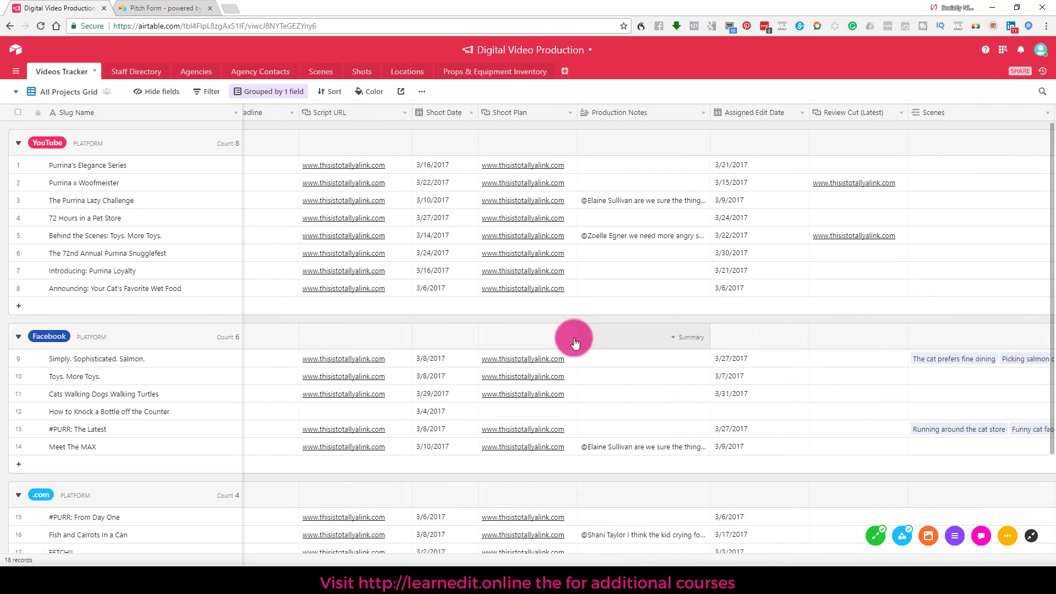
Step: Go to the bases home page, check the base's options, and open the Templates gallery
left_click(22, 53)
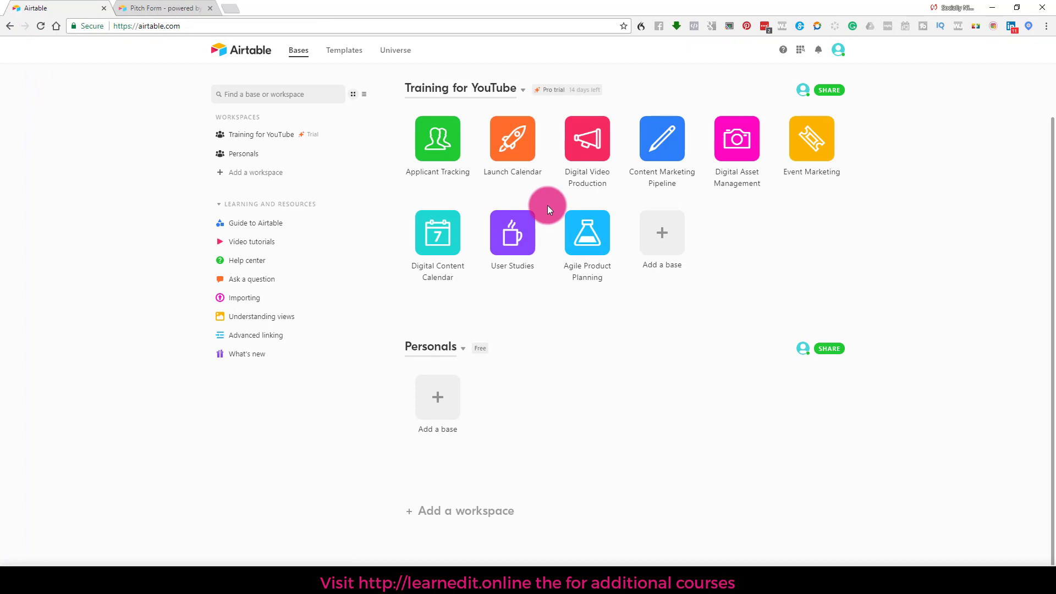
left_click(604, 158)
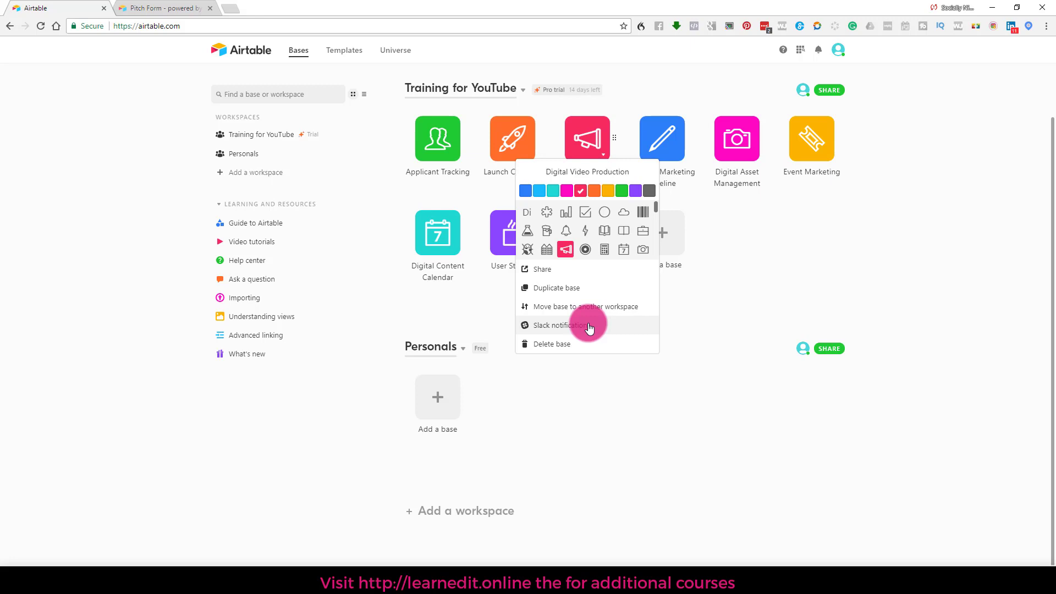
left_click(754, 251)
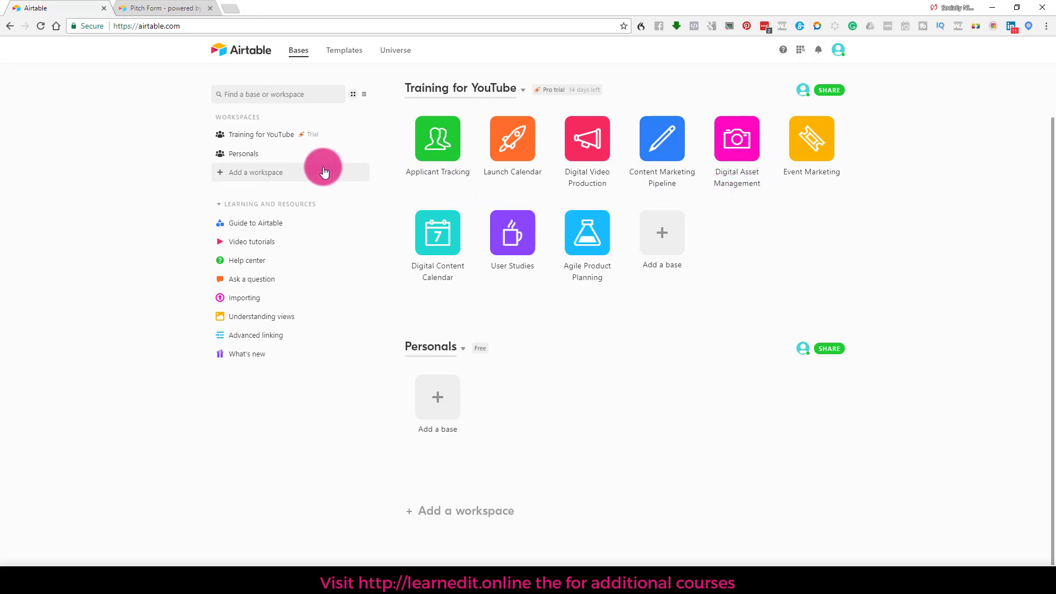
left_click(333, 51)
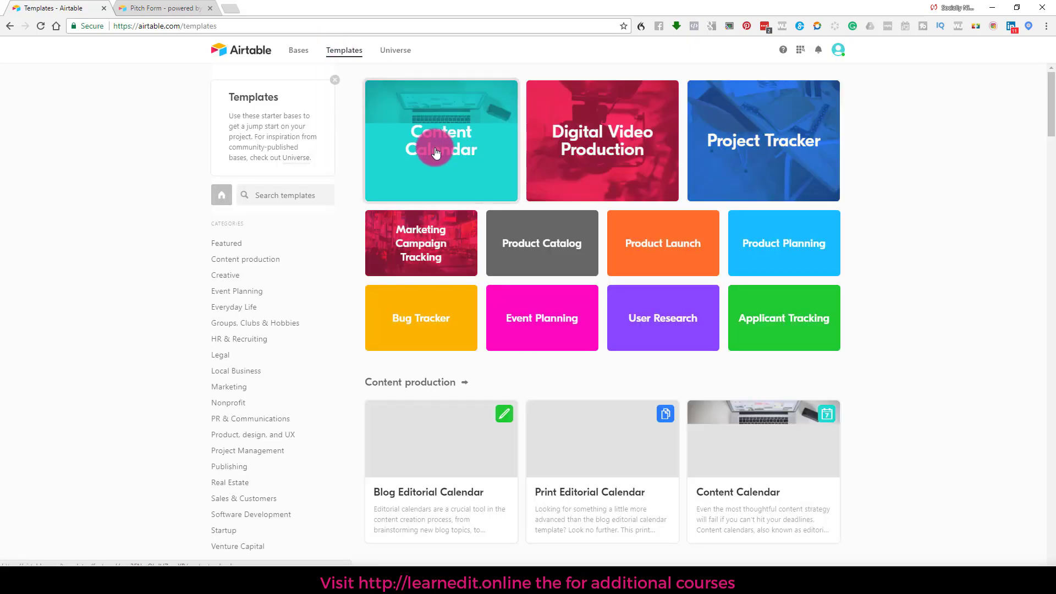
Step: Scroll the template categories down to Venture Capital and back, then return to Bases
scroll(547, 316, "down", 7)
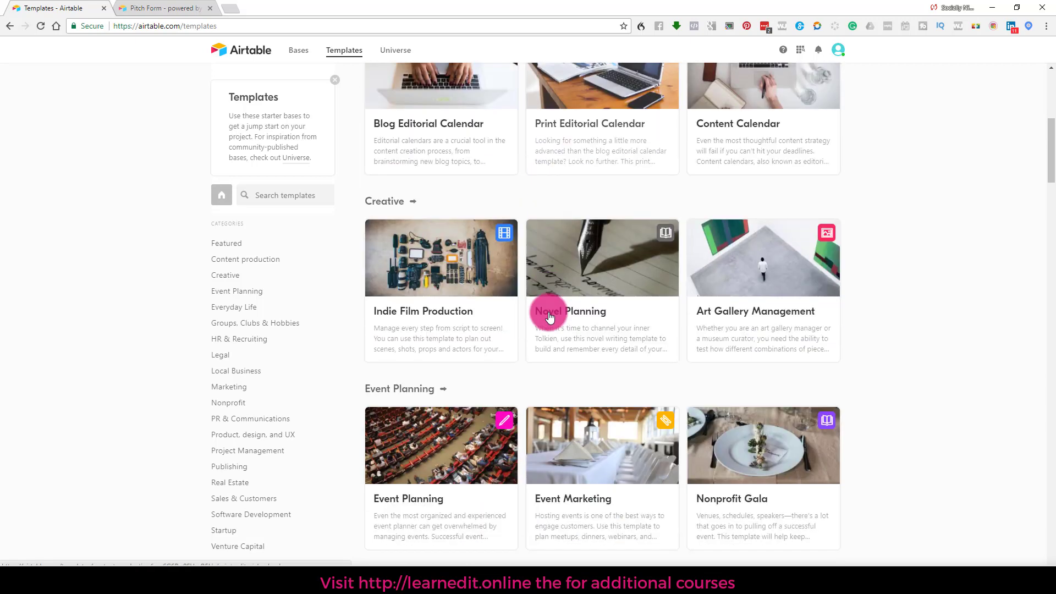
scroll(549, 317, "down", 10)
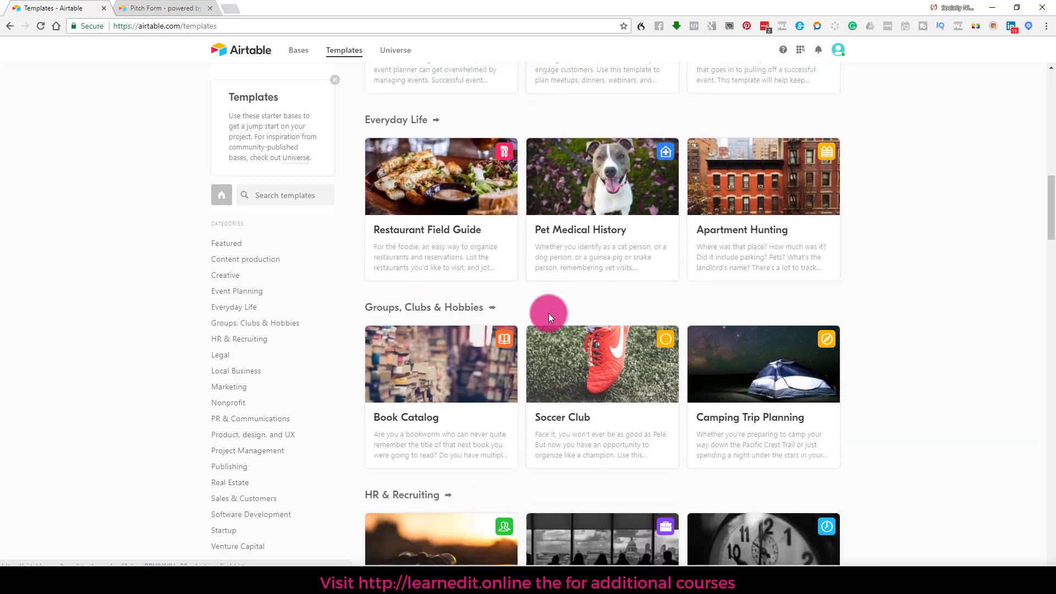
scroll(549, 313, "down", 8)
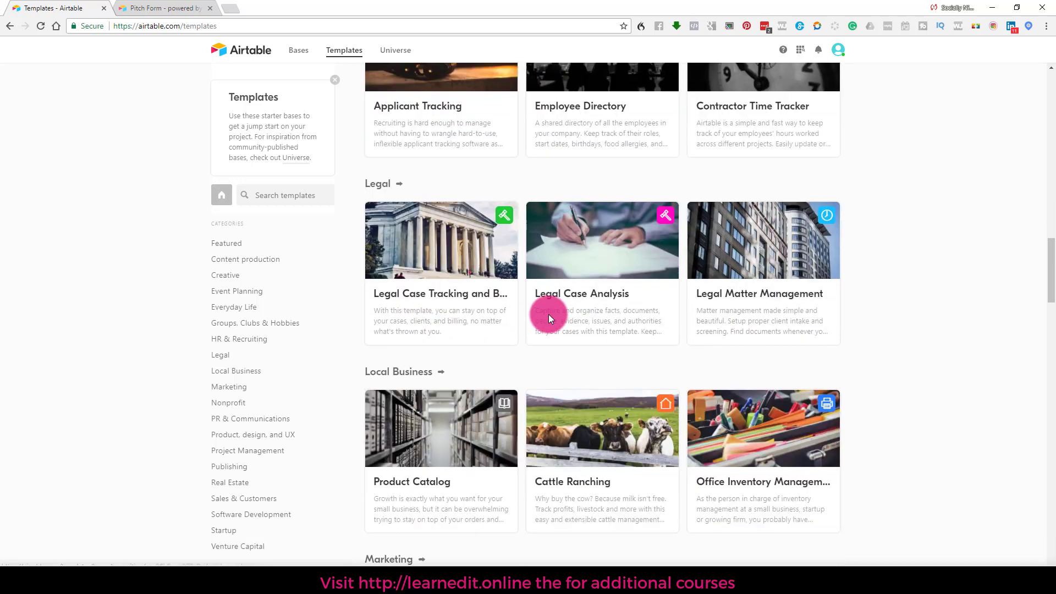
scroll(549, 318, "down", 8)
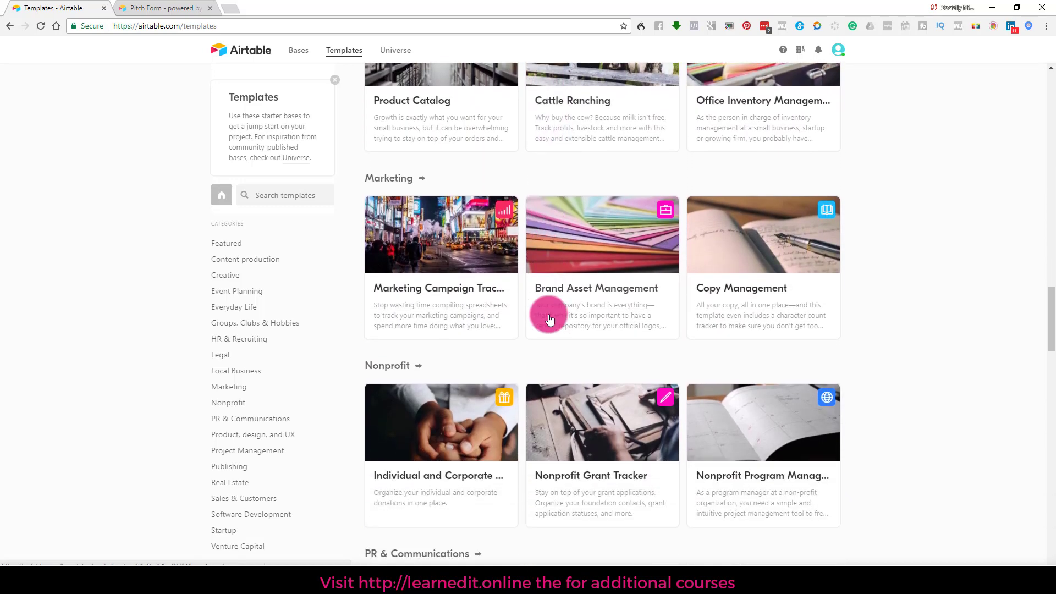
scroll(549, 318, "down", 5)
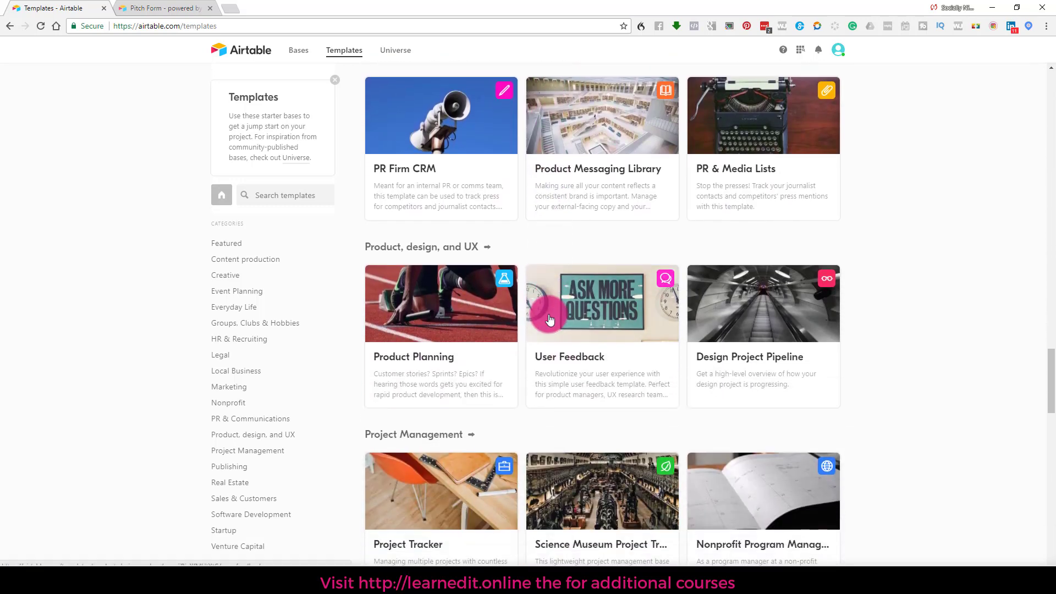
scroll(549, 319, "down", 4)
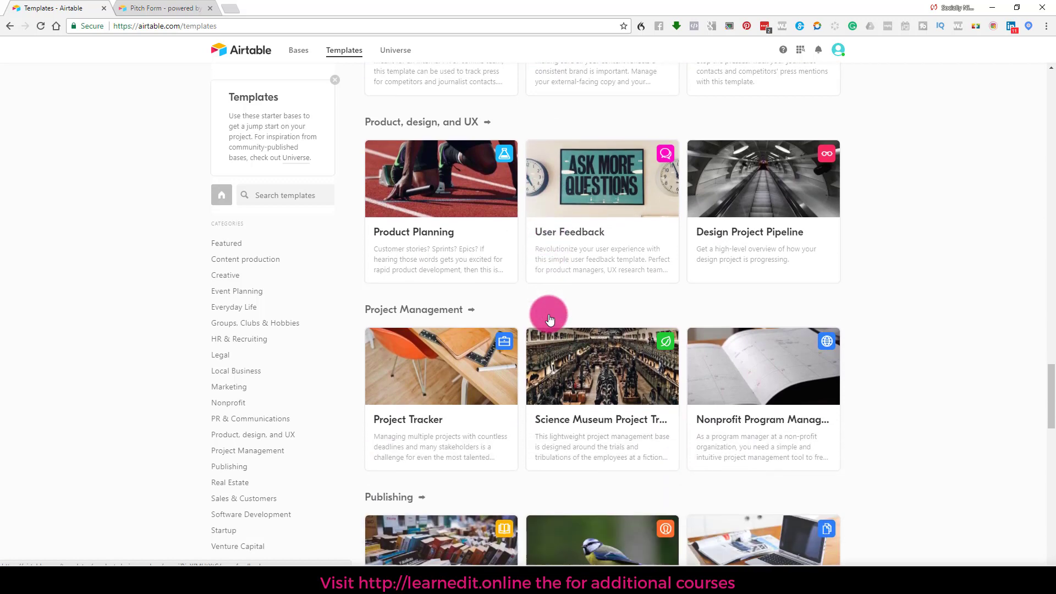
scroll(548, 318, "down", 3)
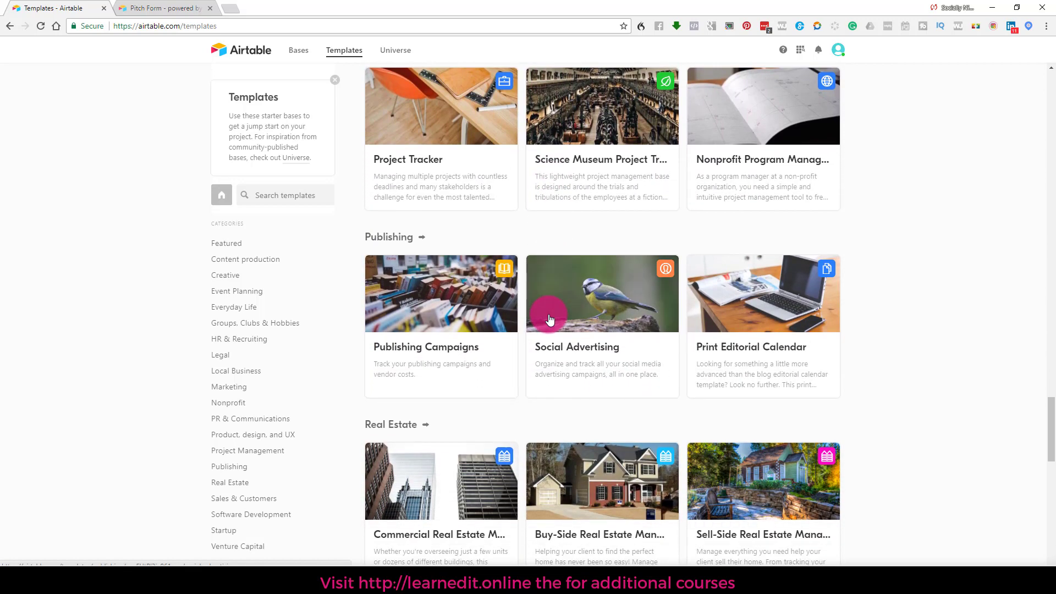
scroll(549, 319, "down", 3)
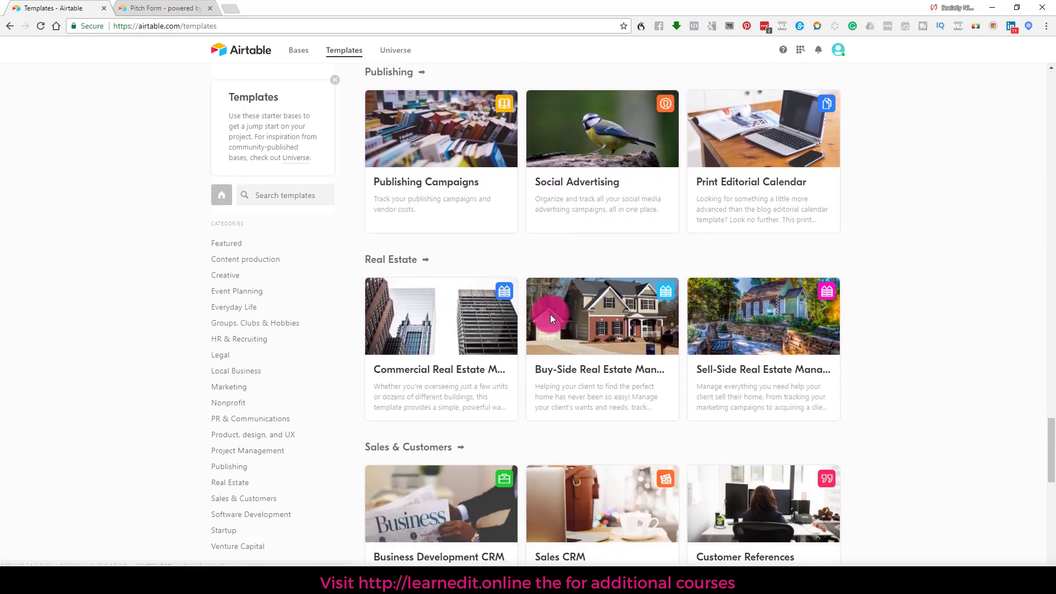
scroll(551, 324, "down", 7)
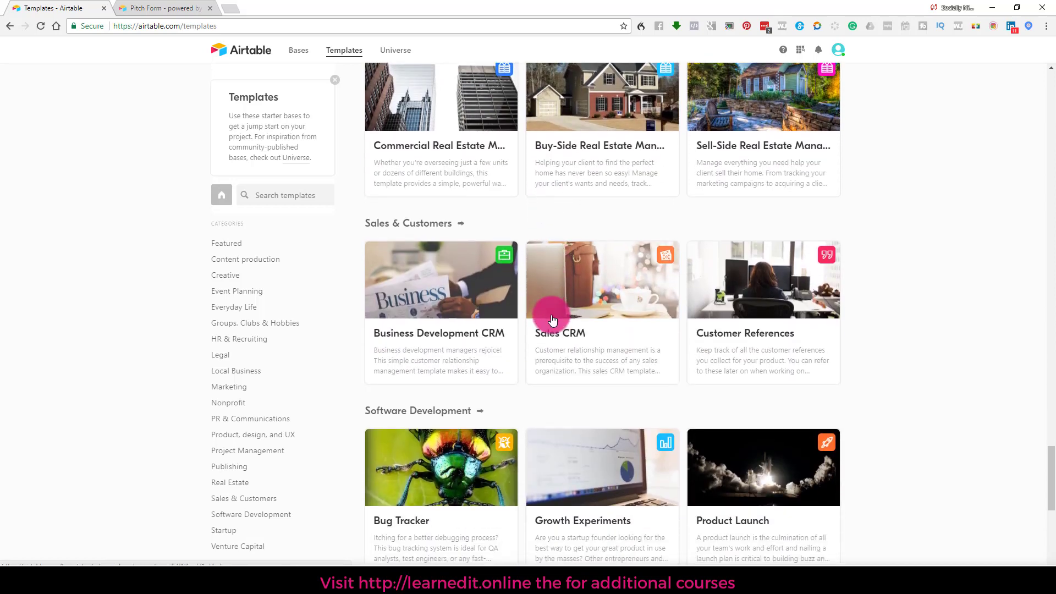
scroll(550, 316, "down", 5)
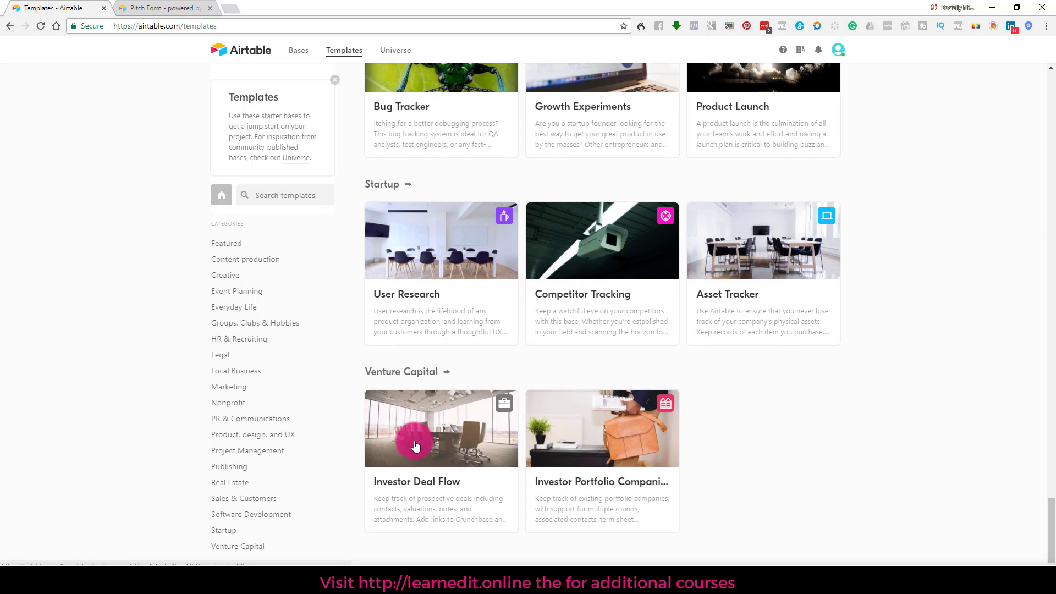
scroll(415, 445, "up", 2)
scroll(434, 402, "up", 13)
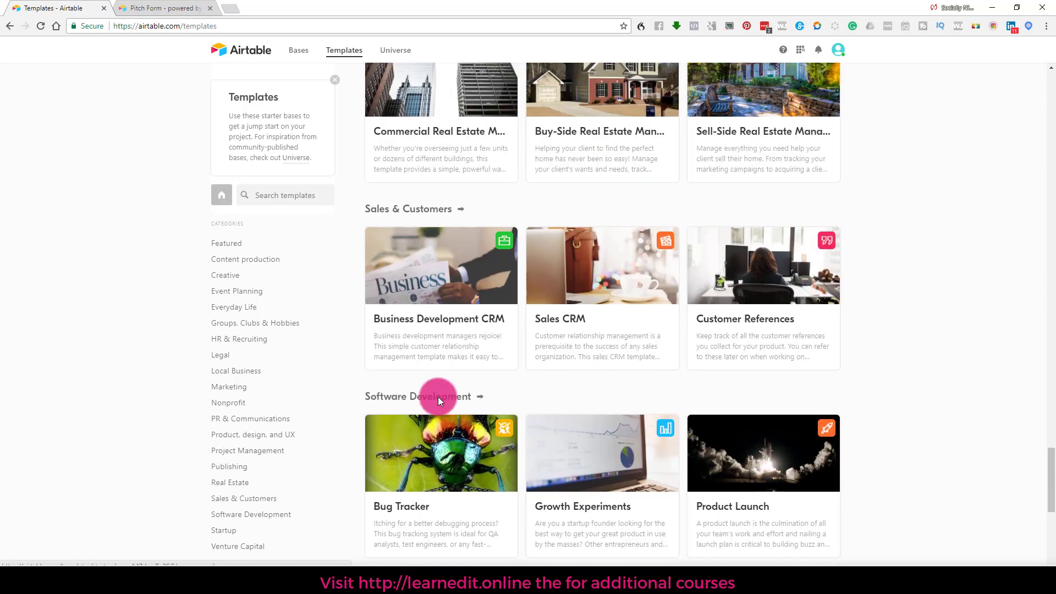
scroll(438, 397, "up", 1)
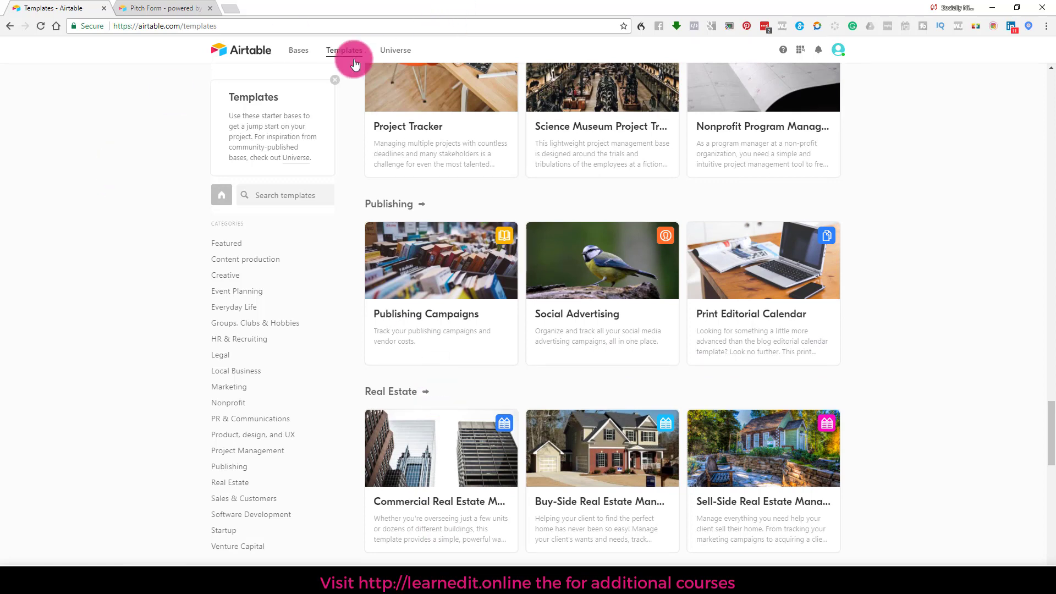
left_click(297, 49)
Step: Open the Add a base menu in the Training for YouTube workspace to see the new-base options
left_click(667, 233)
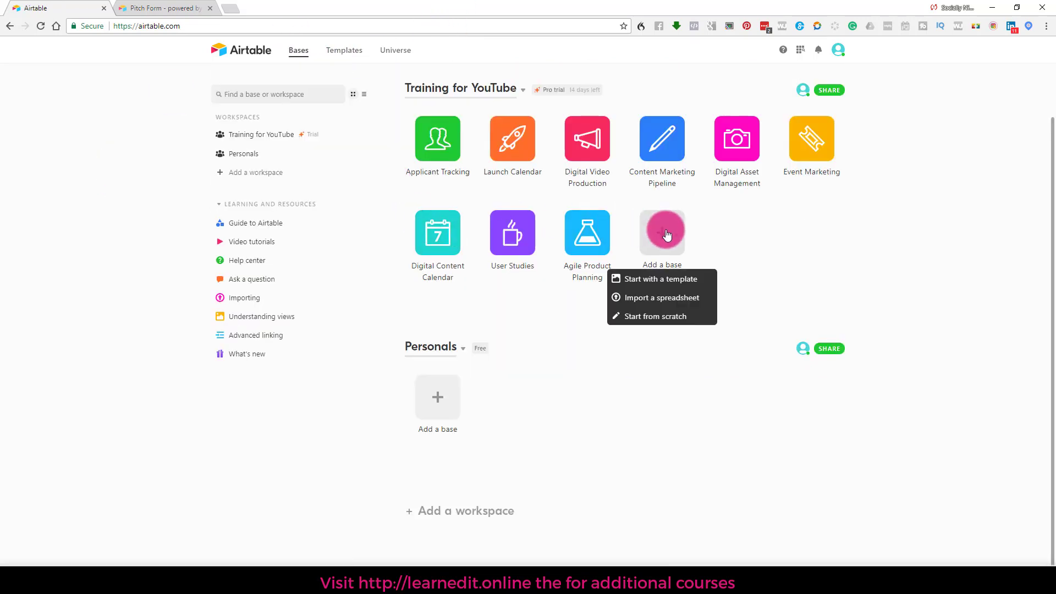